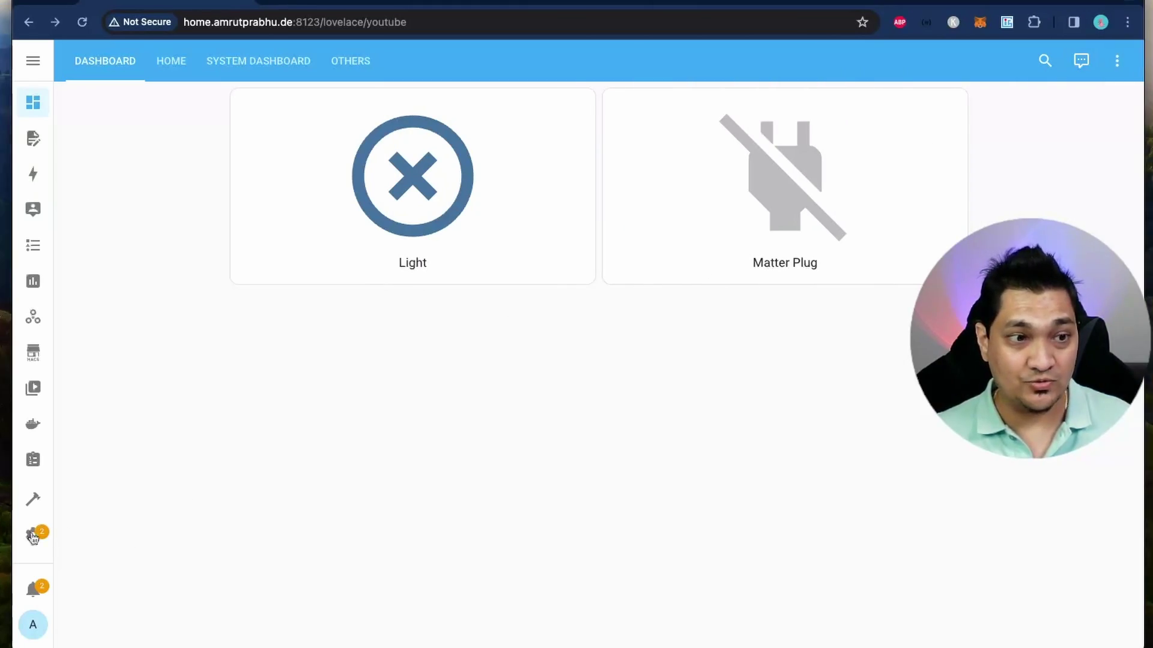
Step: Open the Zigbee Home Automation devices list and start an ADD DEVICE search to pair the SNZB-06P
click(33, 535)
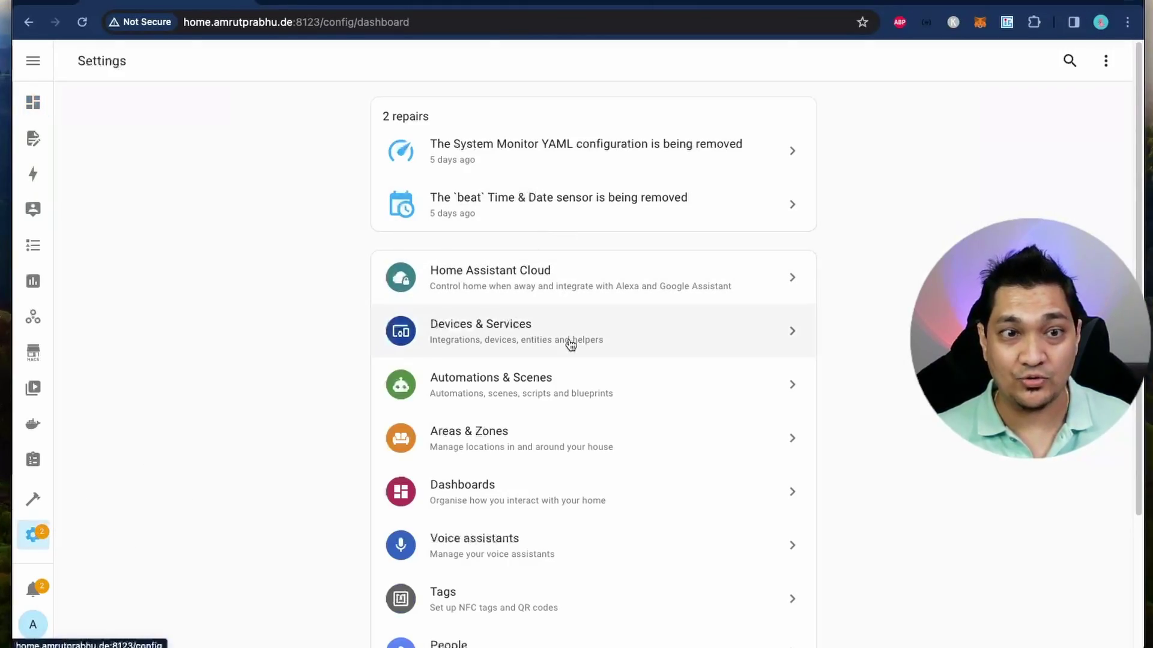
click(567, 338)
scroll(646, 489, down, 6)
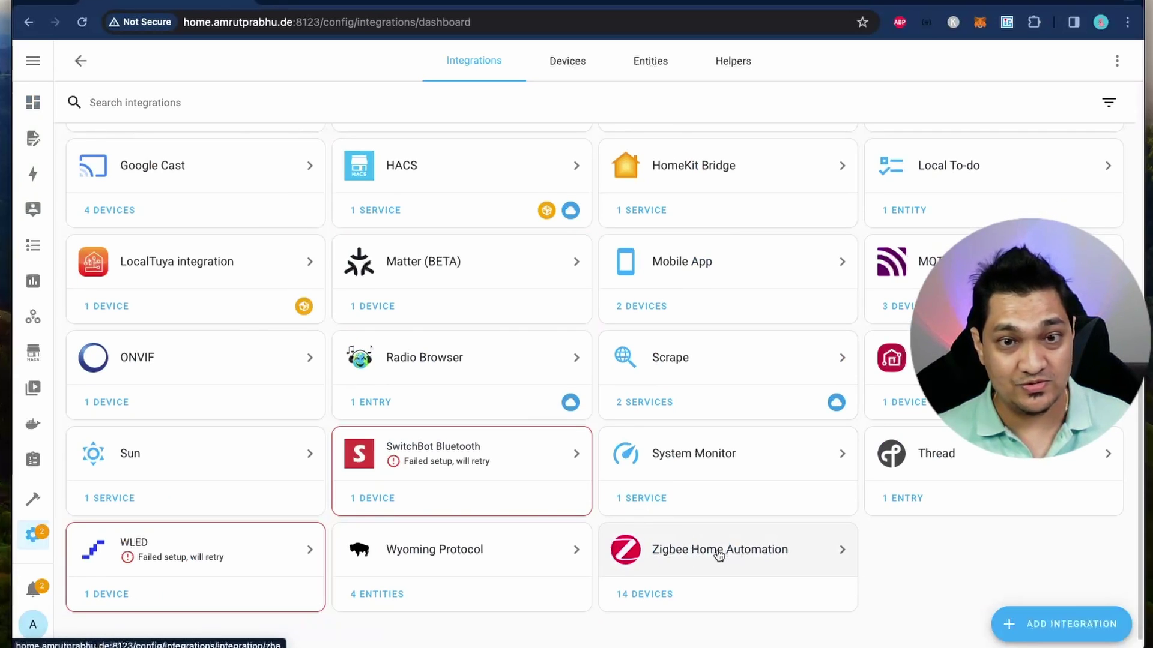
click(719, 551)
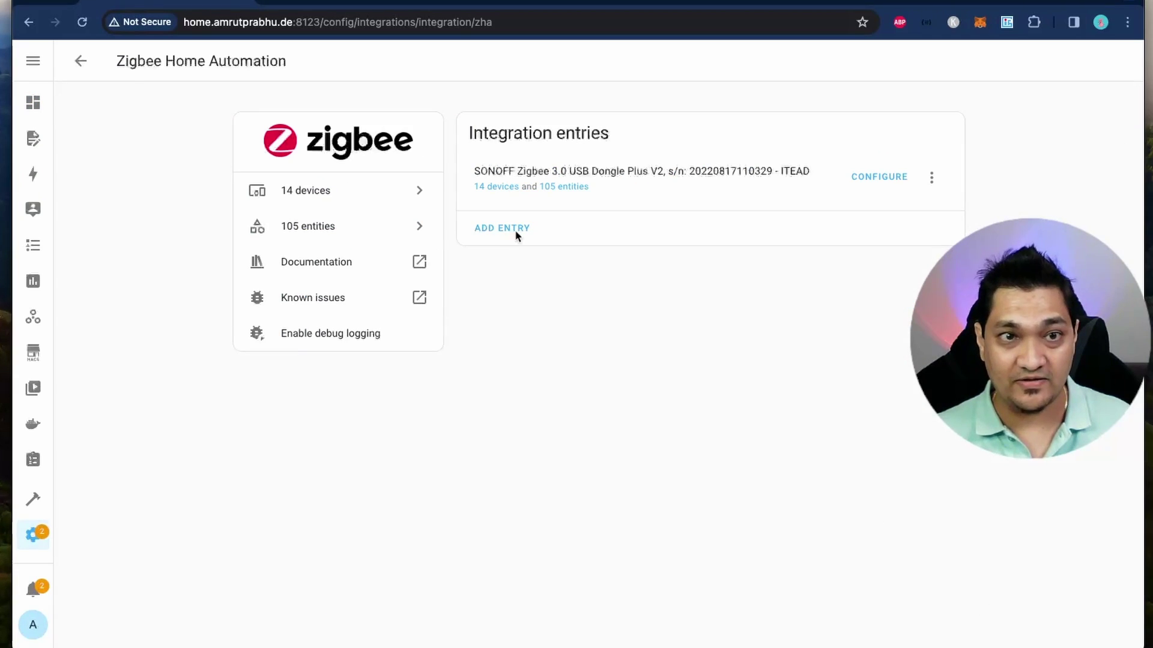
click(503, 187)
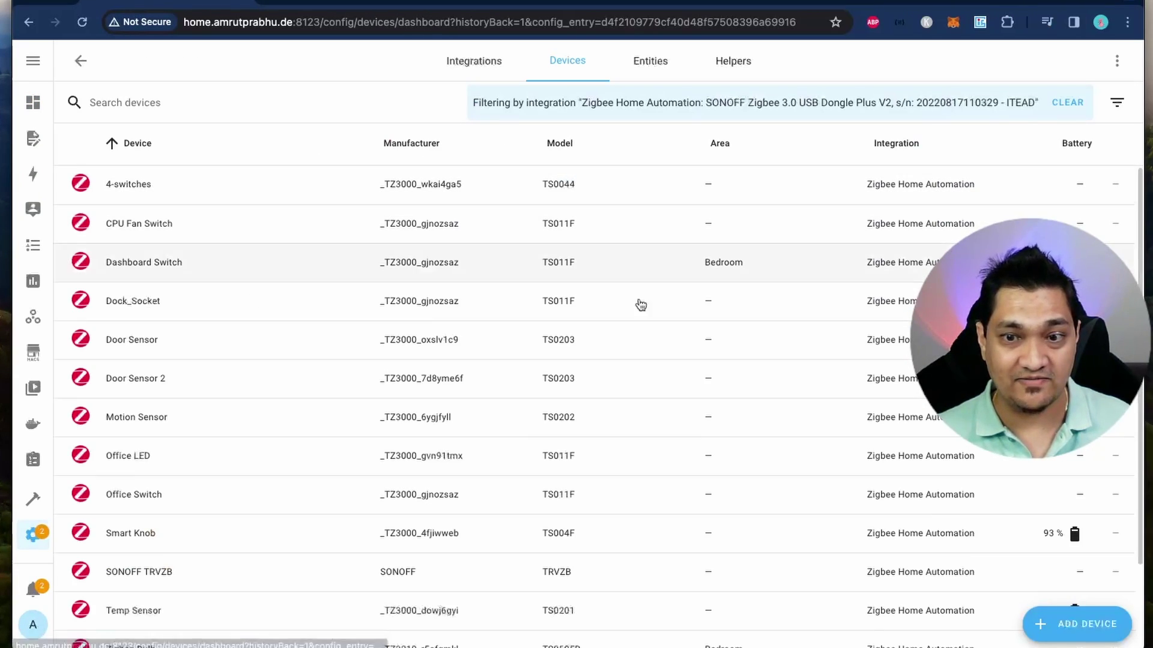
click(1068, 626)
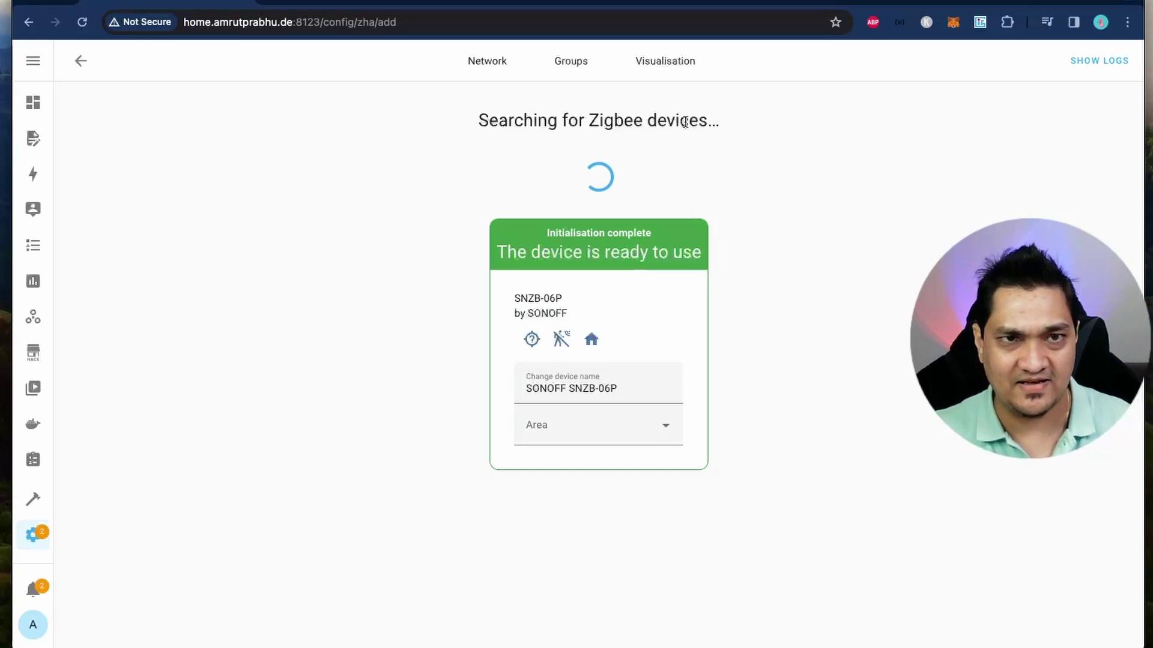
Step: Open the SONOFF SNZB-06P device page and expand its Zigbee info showing device type Router
click(76, 63)
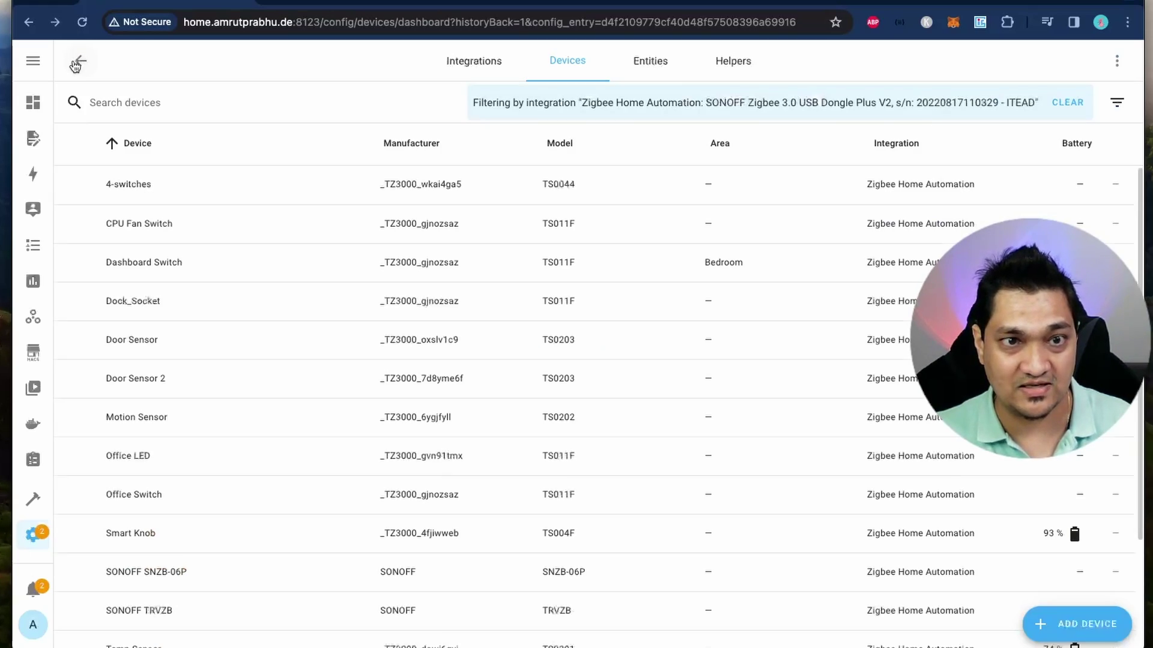
scroll(284, 367, down, 2)
scroll(285, 368, down, 5)
click(269, 201)
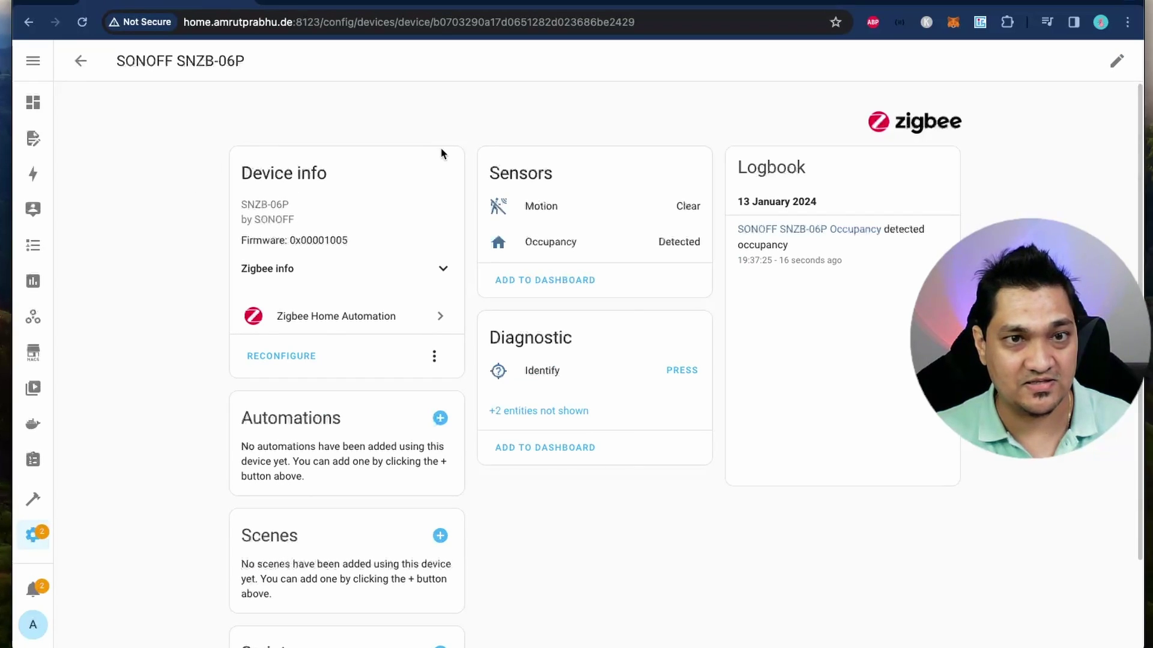
click(438, 282)
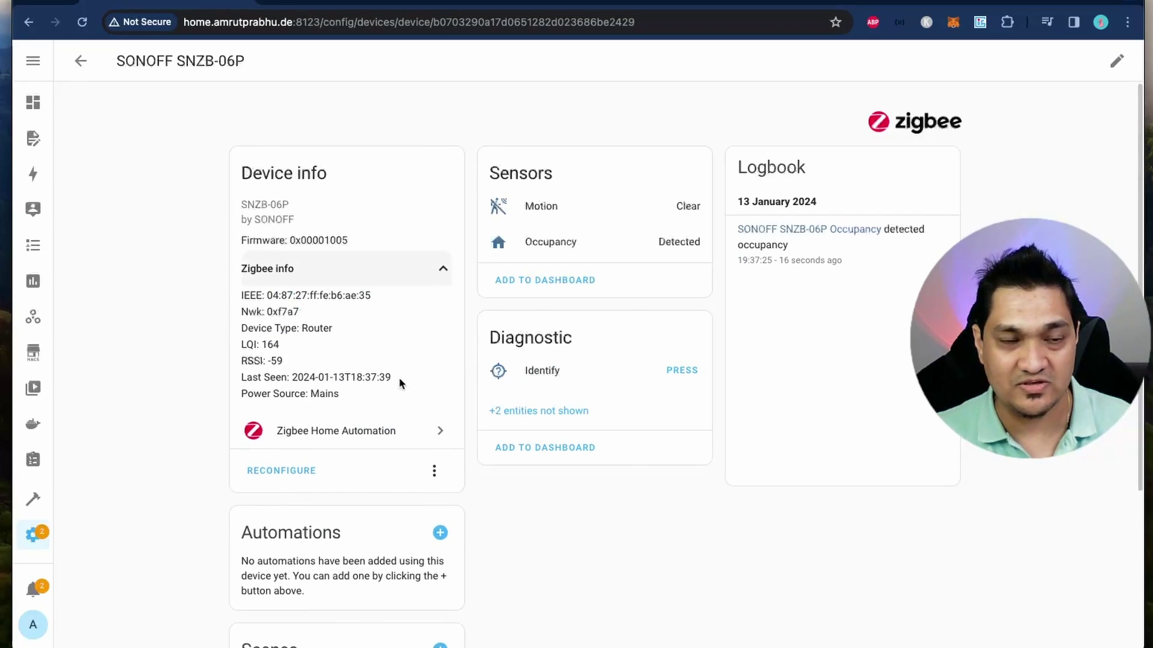
drag(242, 328, 410, 328)
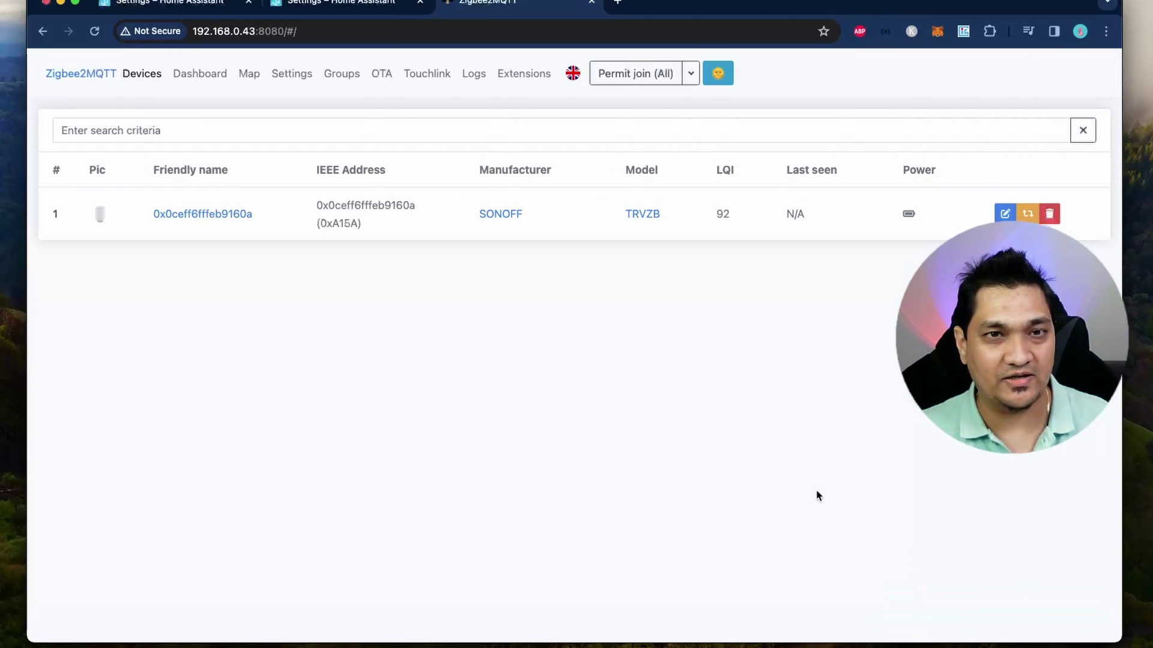
Step: Enable Permit join (All) in Zigbee2MQTT so the SNZB-06P can join
click(644, 80)
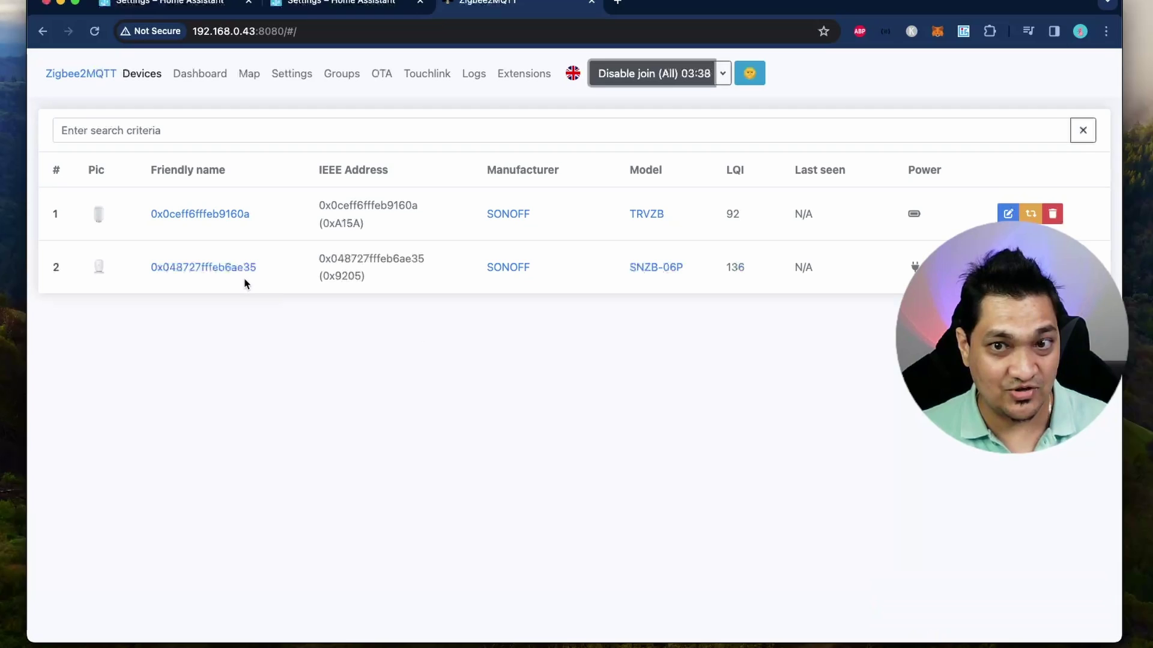
Step: Open the SNZB-06P details, check its Supported status and model, then show the Exposes tab
click(233, 268)
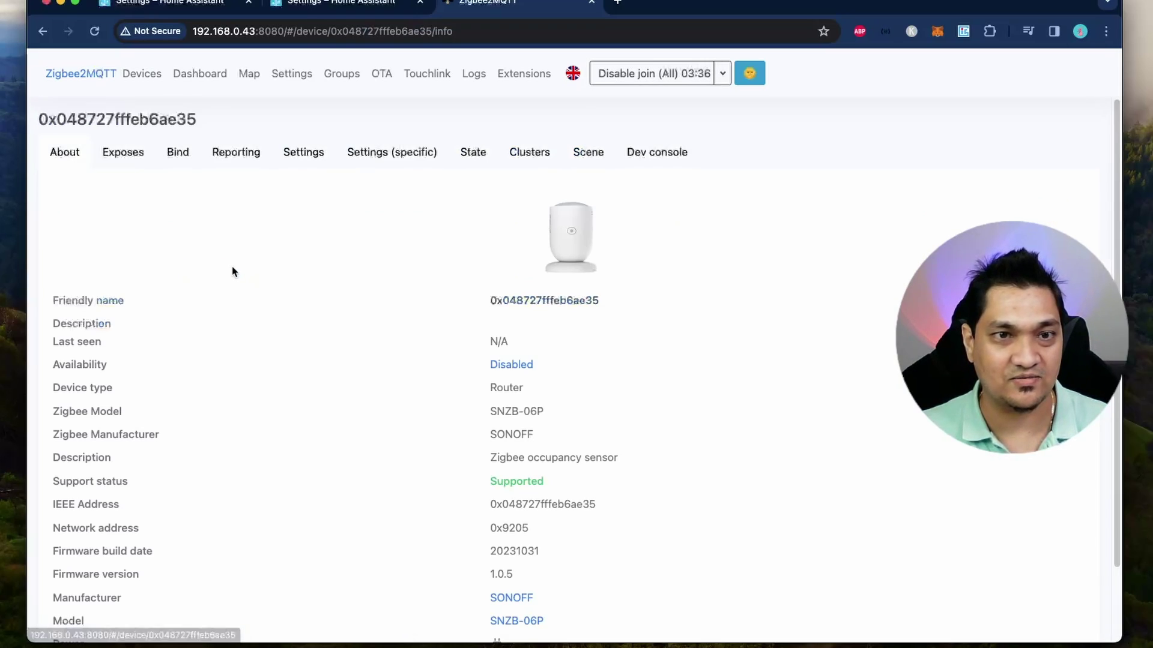
scroll(325, 334, down, 3)
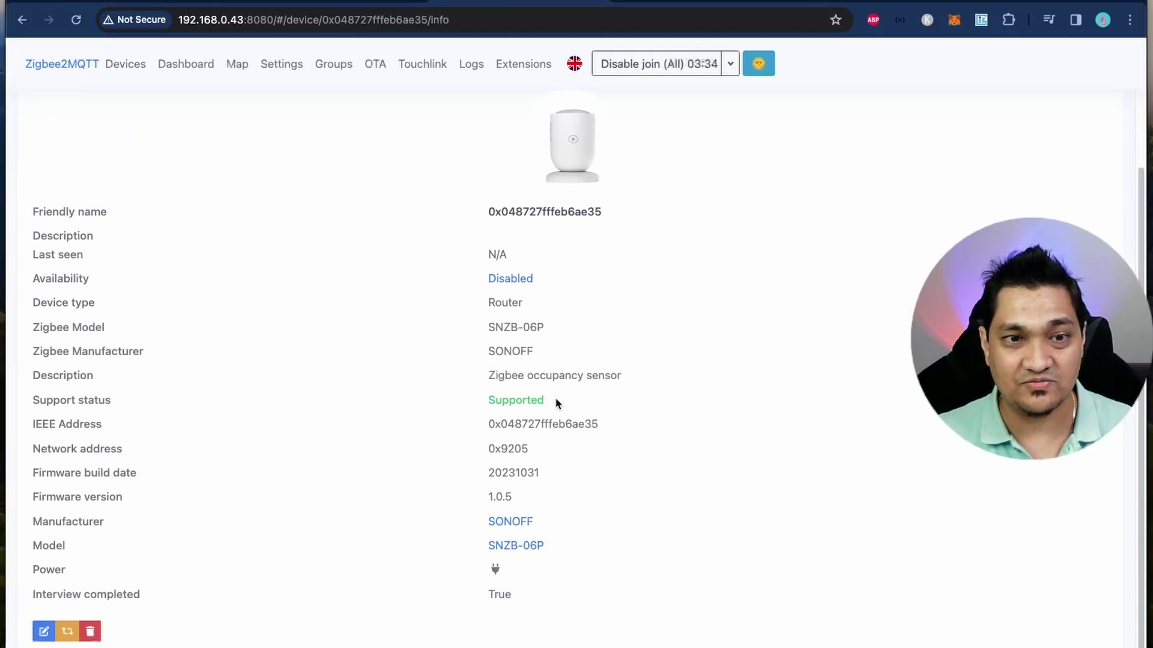
drag(558, 403, 332, 402)
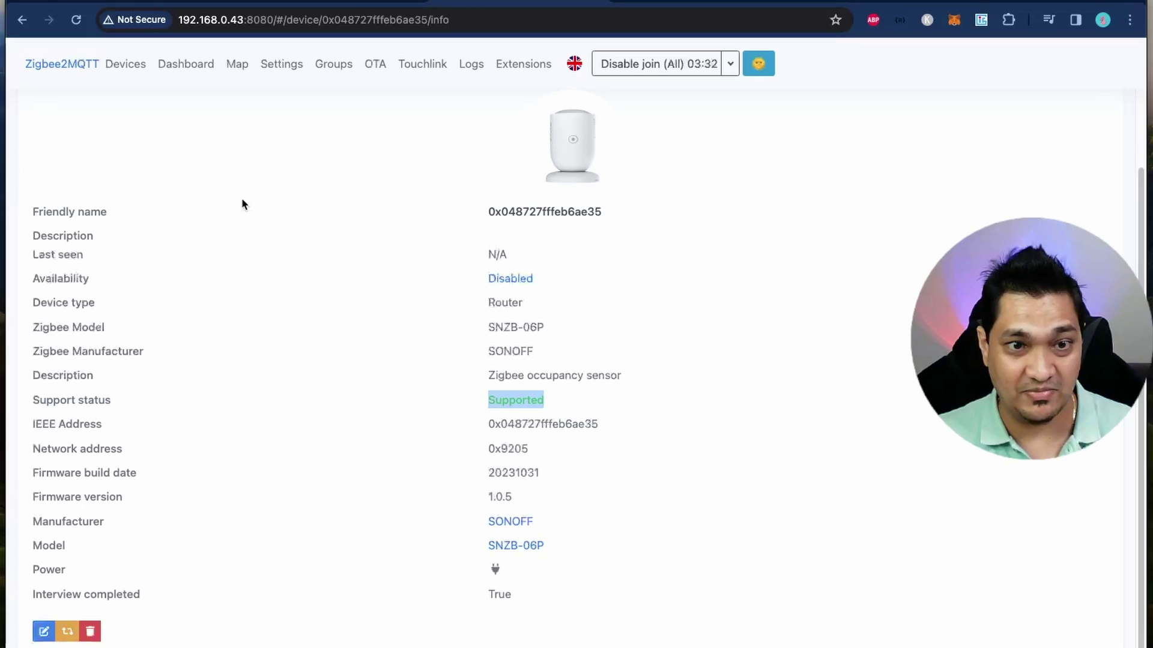
drag(621, 539, 452, 528)
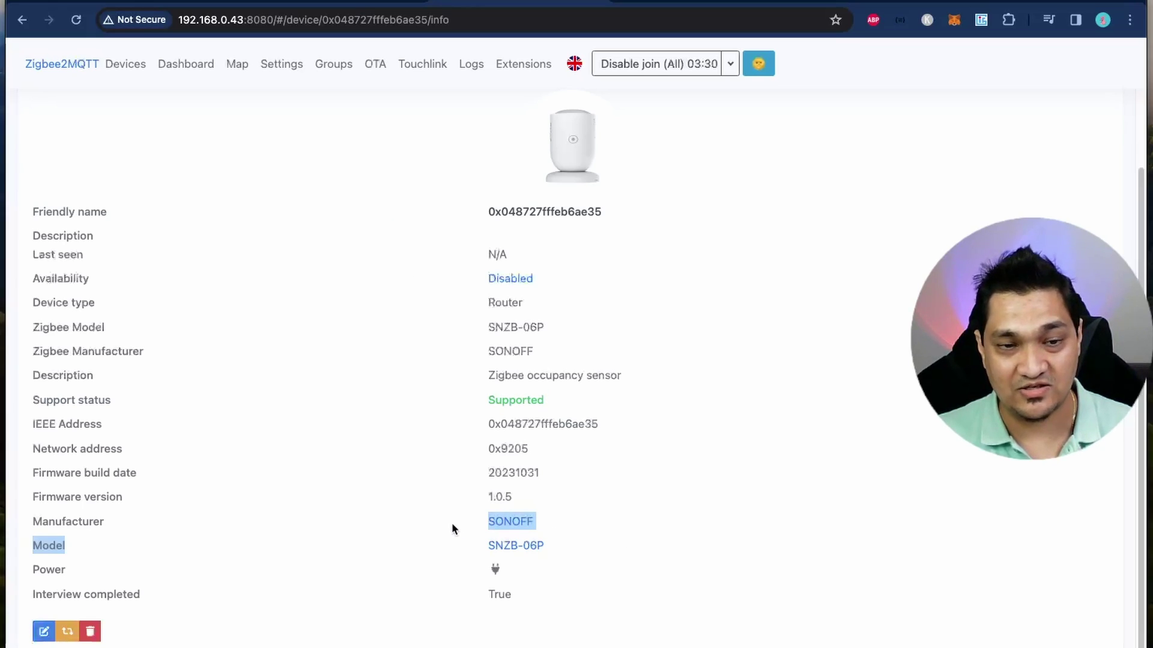
scroll(600, 447, up, 3)
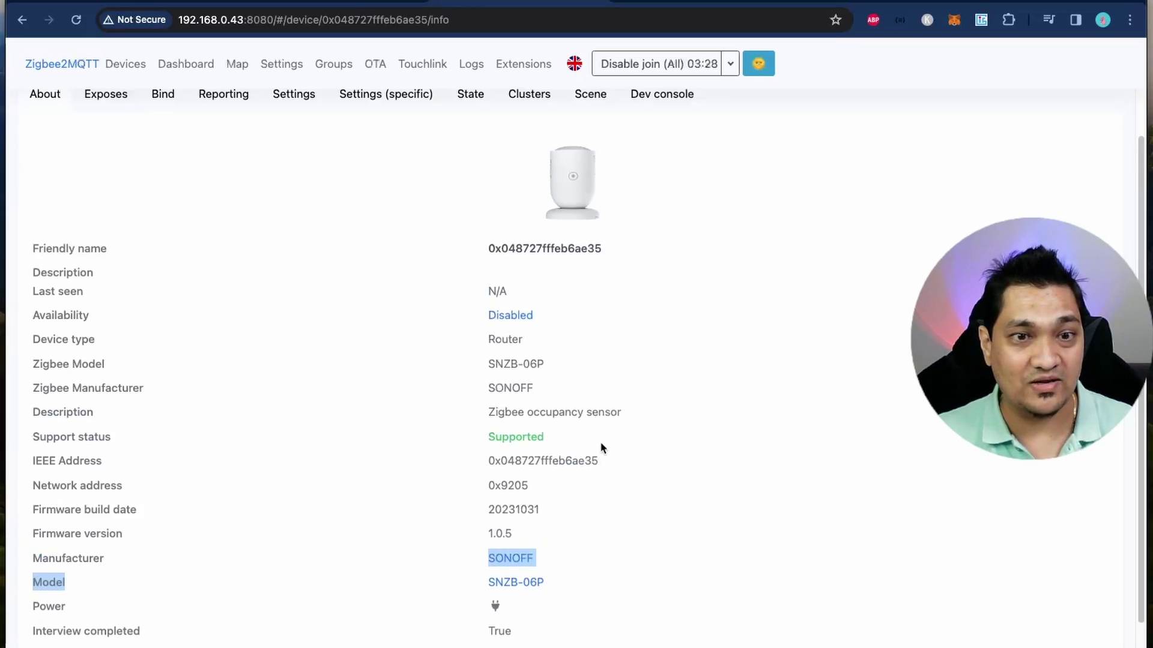
click(105, 146)
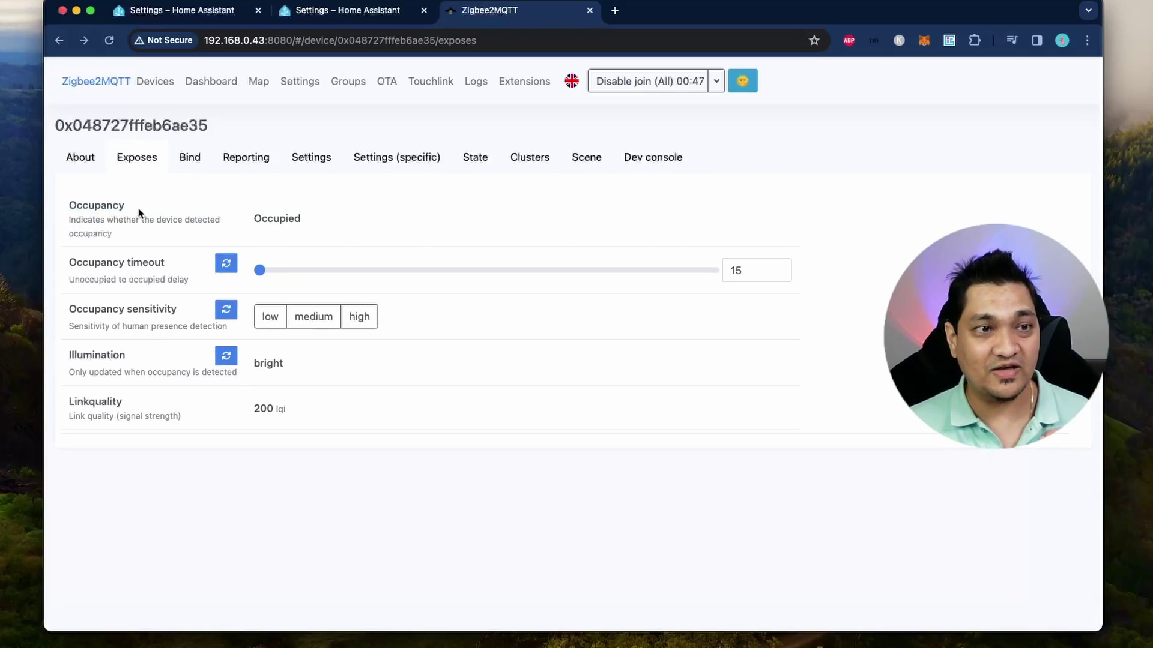
Step: Review occupancy and the timeout of 15, and set the SNZB-06P's occupancy sensitivity to low
double_click(120, 206)
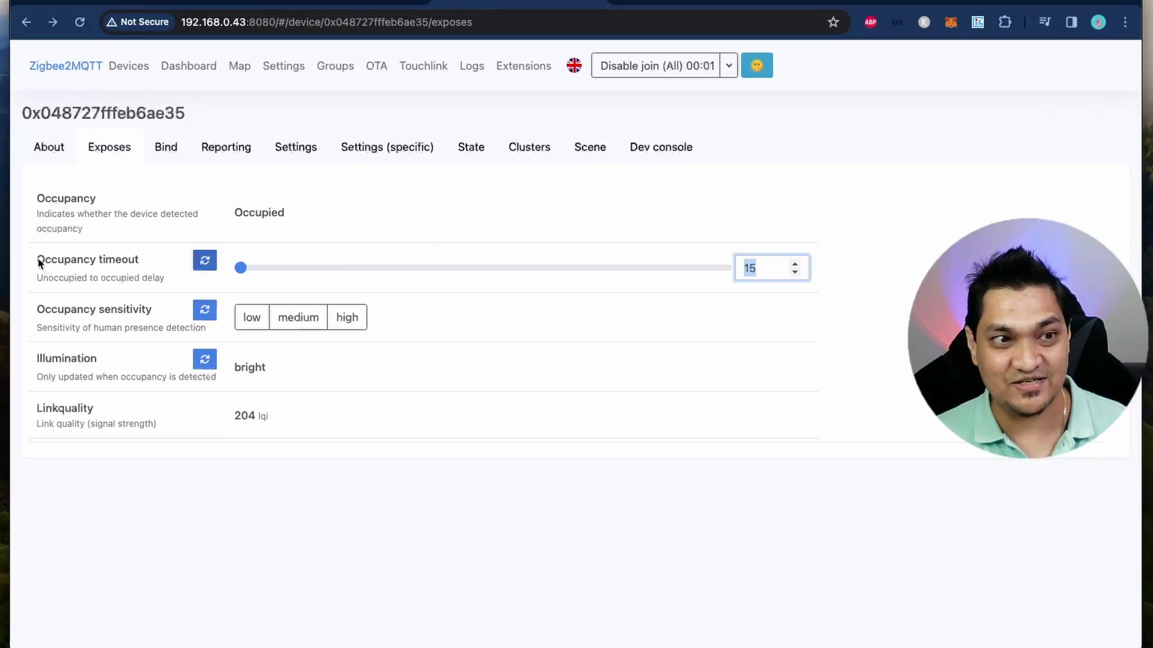
drag(36, 259, 140, 268)
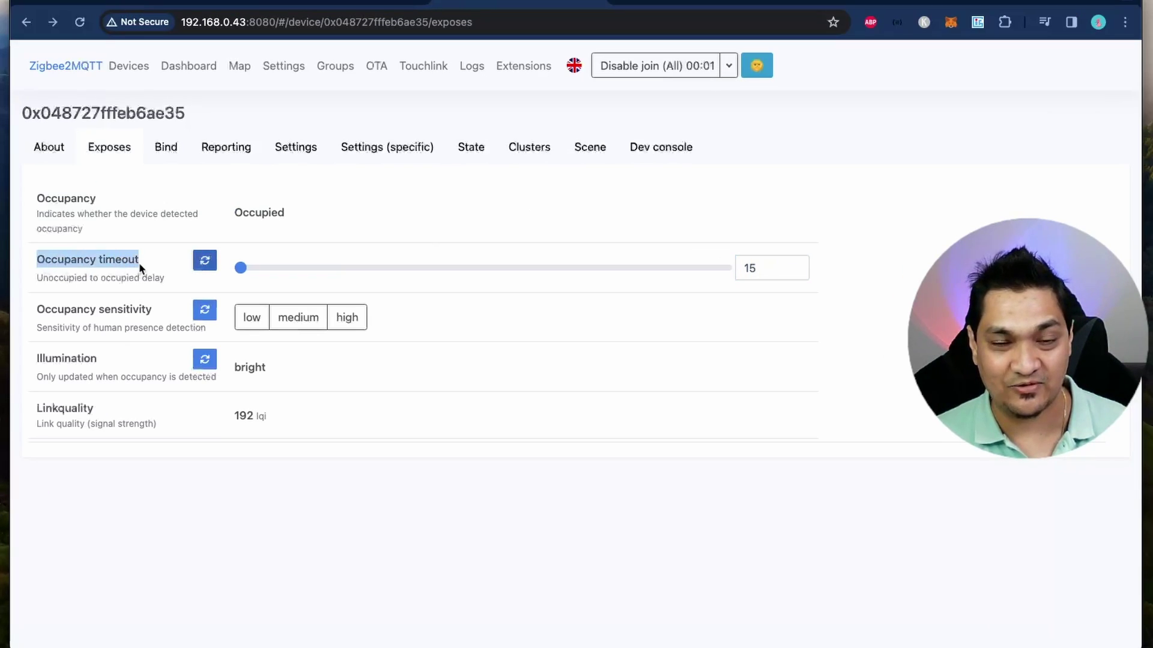
double_click(757, 270)
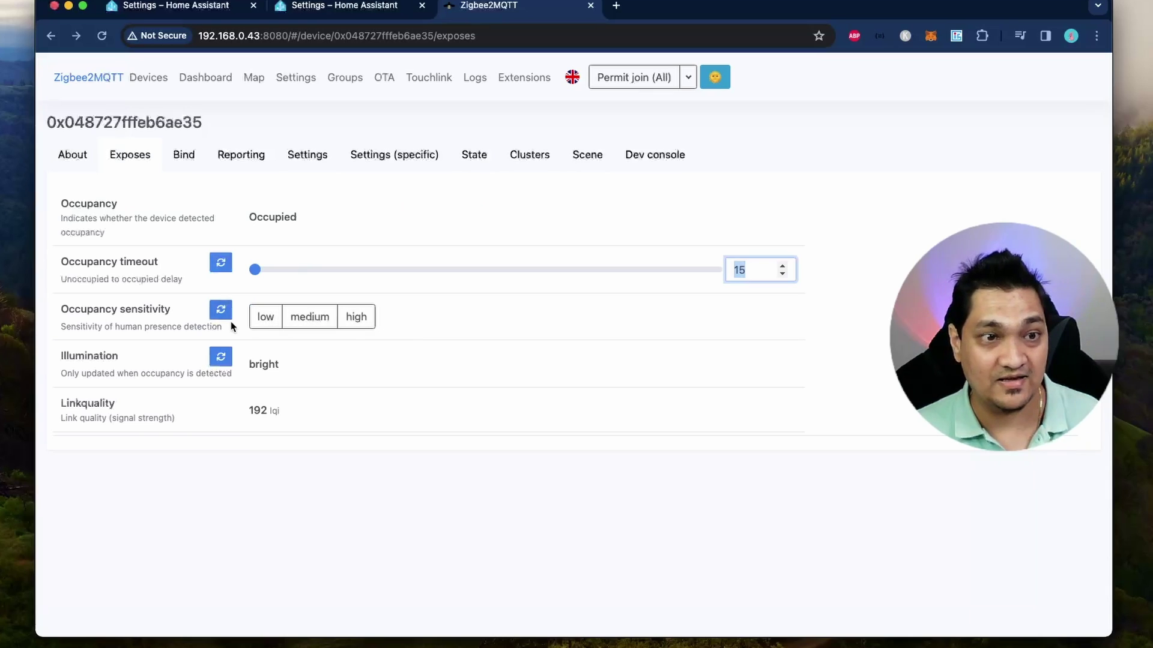
click(264, 322)
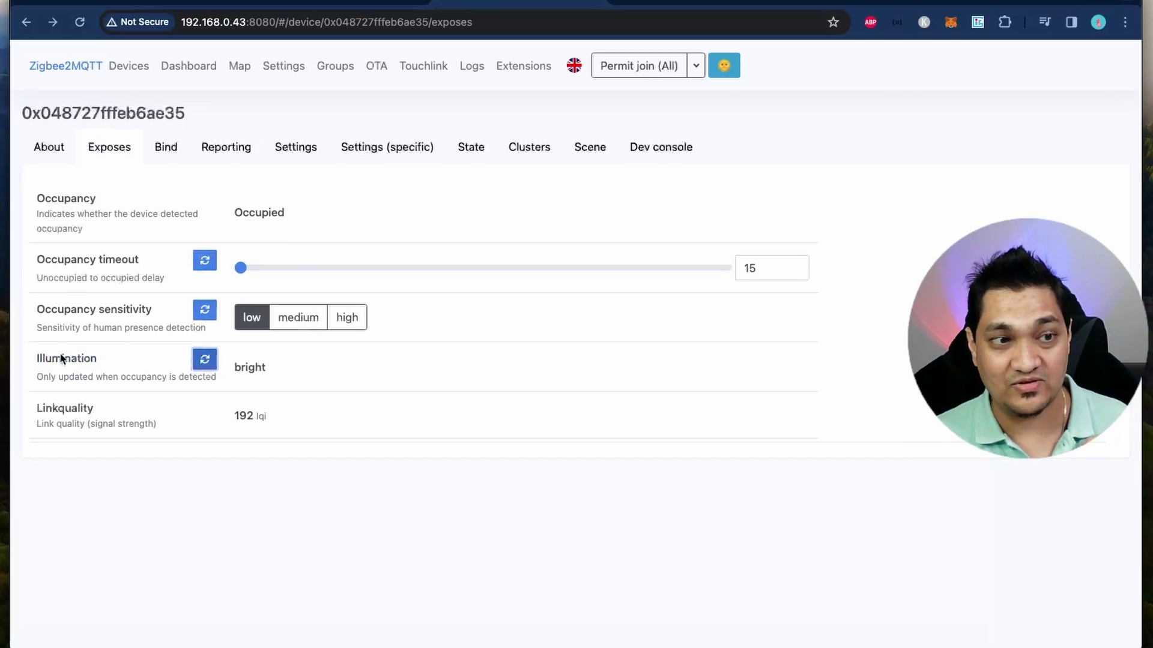
double_click(62, 358)
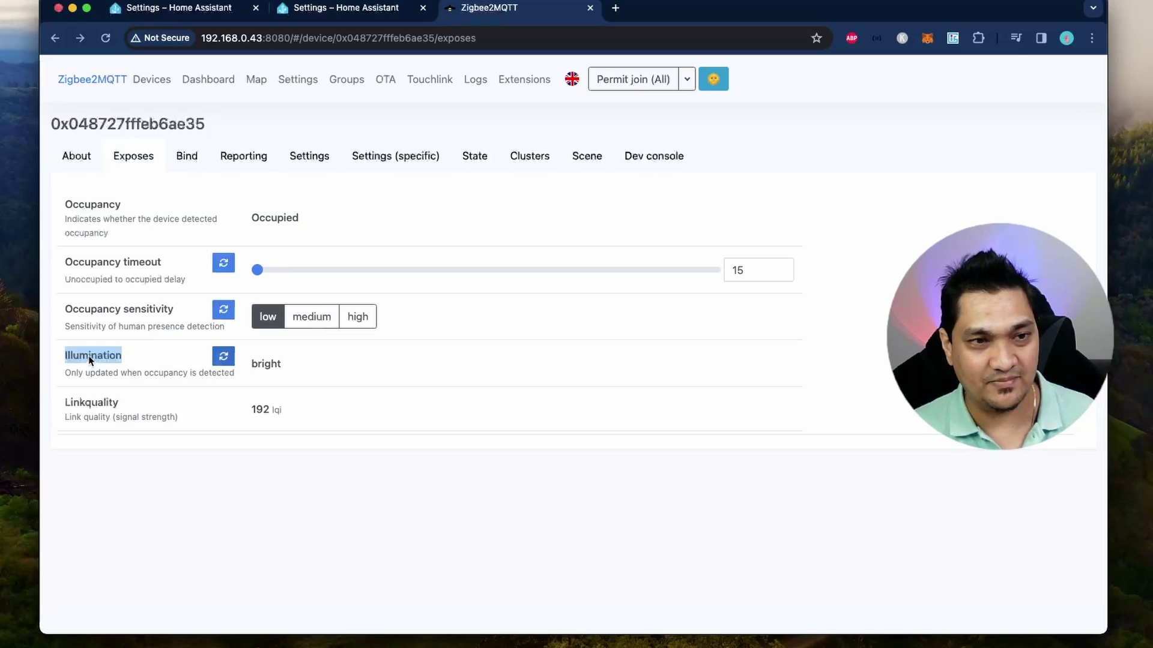
click(378, 372)
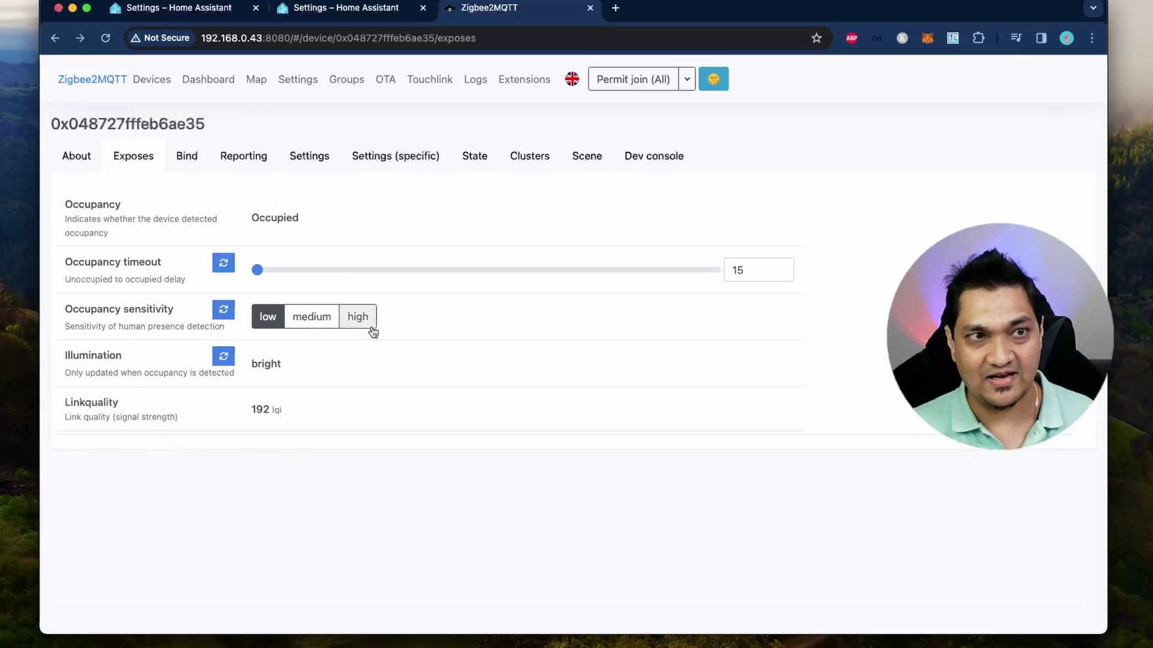
Step: Open the MQTT integration's devices list in Home Assistant, including the SONOFF occupancy sensor
click(202, 17)
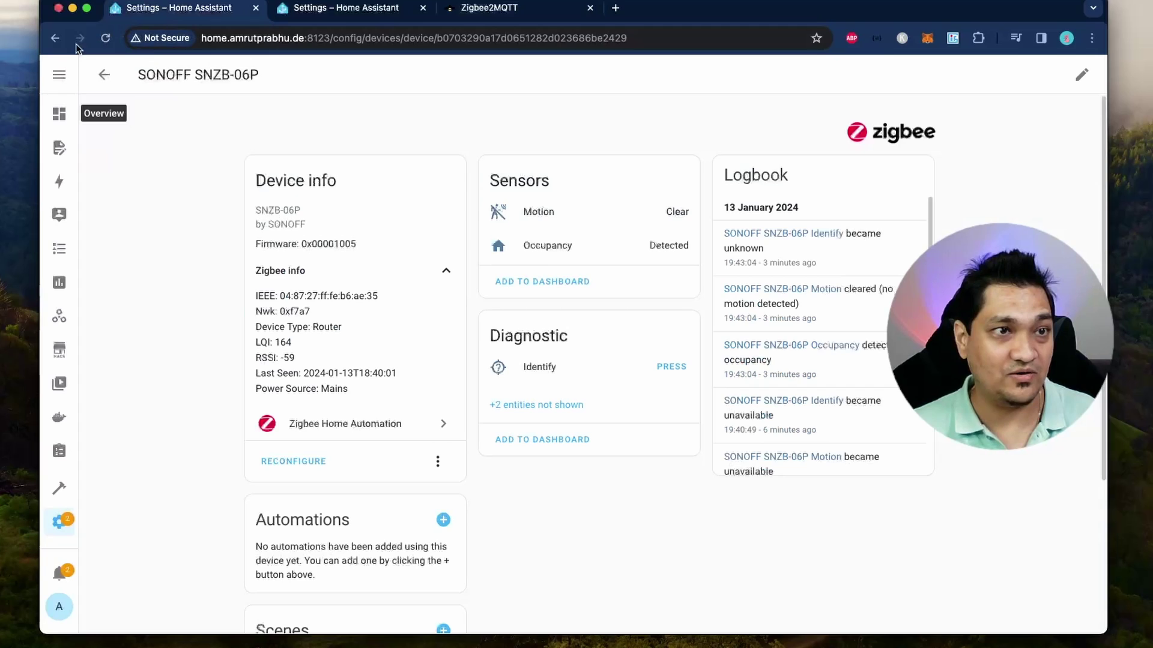
click(104, 74)
click(59, 521)
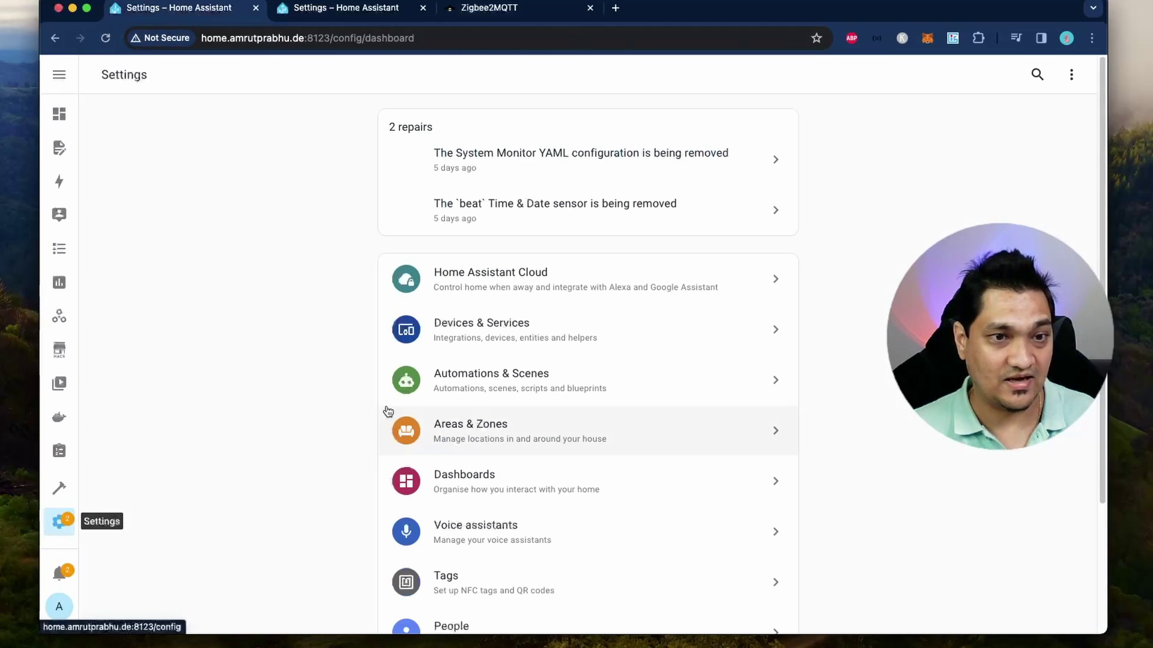
click(525, 318)
scroll(480, 378, down, 3)
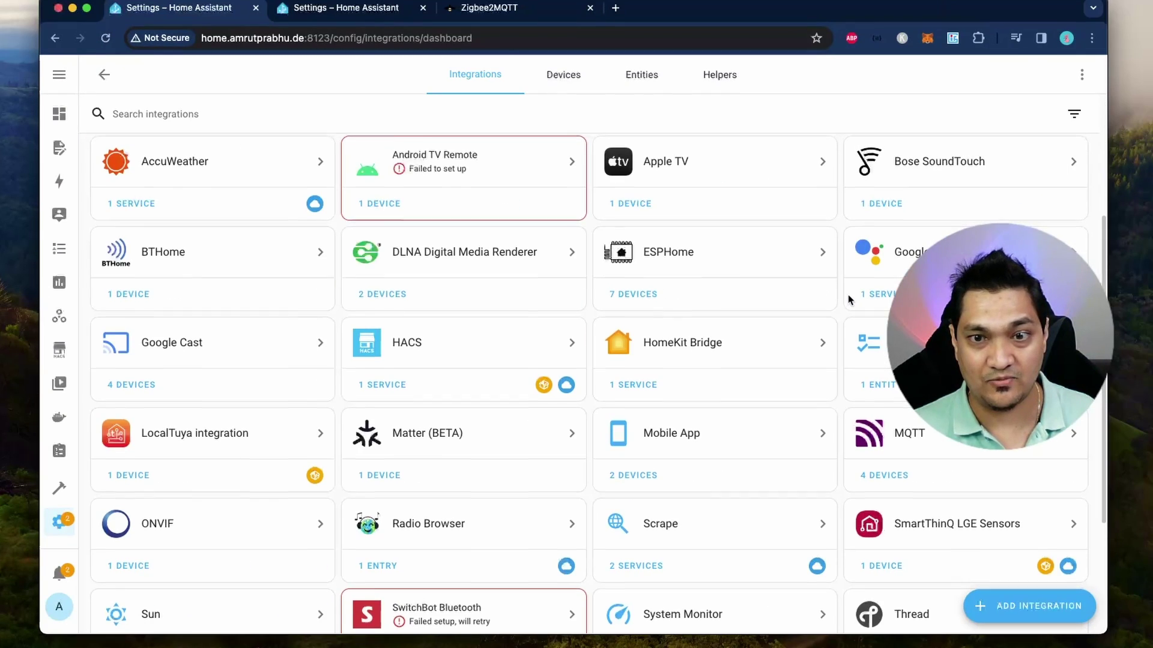
click(949, 466)
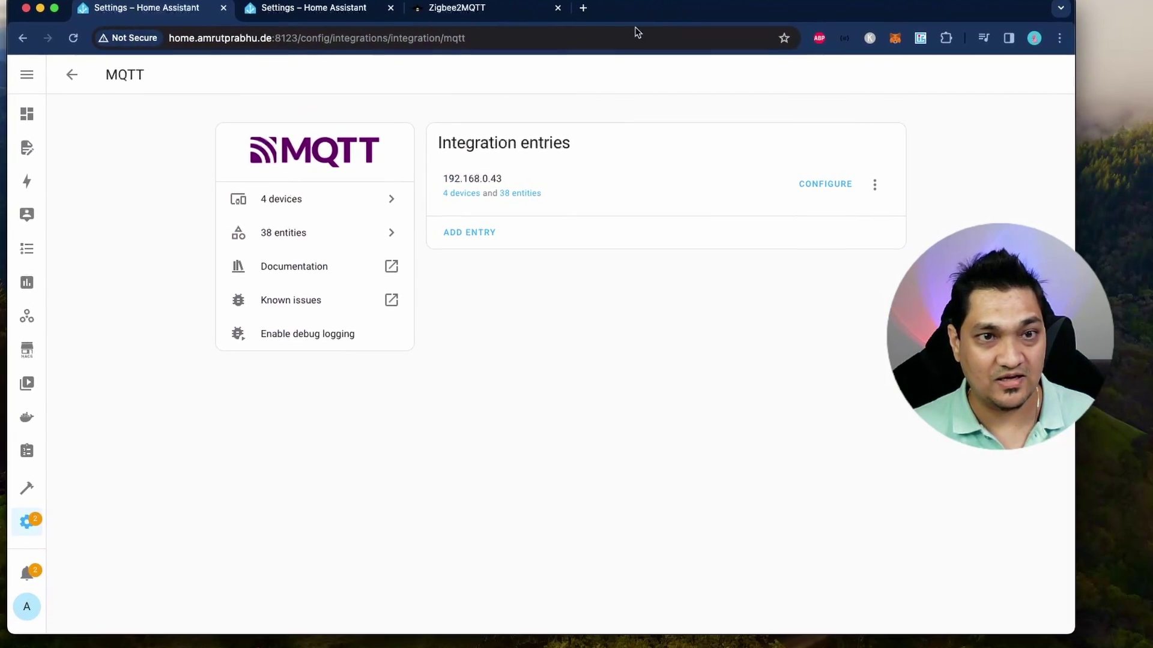
click(458, 193)
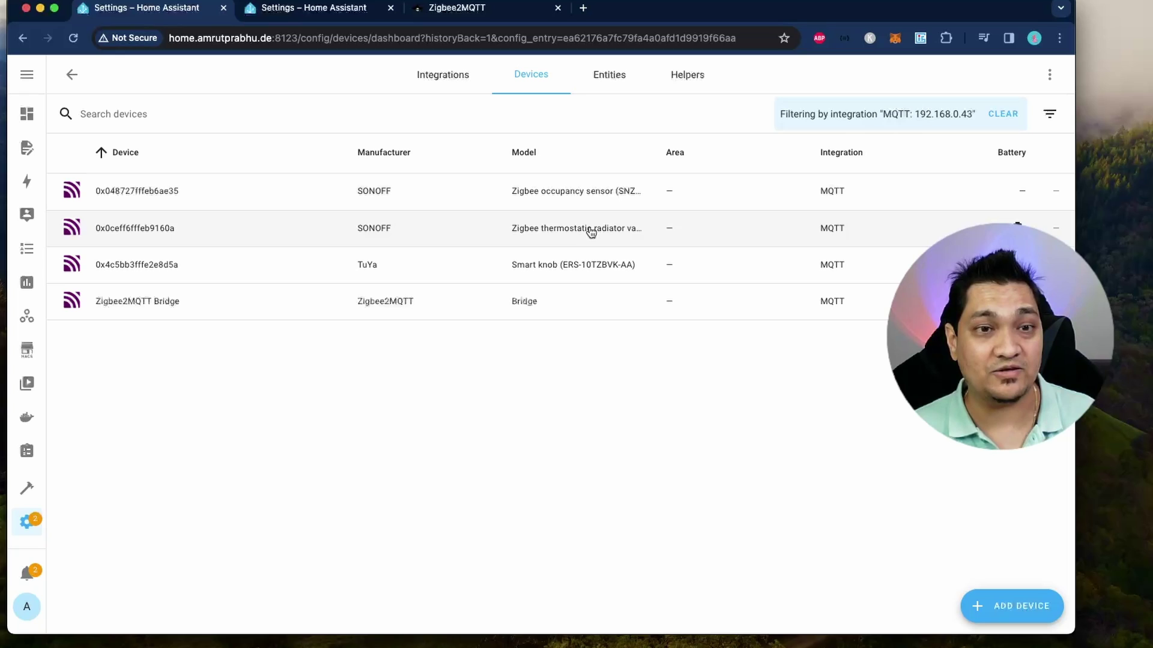
Step: Open the SONOFF occupancy sensor page and confirm sensitivity low and timeout 15 match Zigbee2MQTT
click(566, 192)
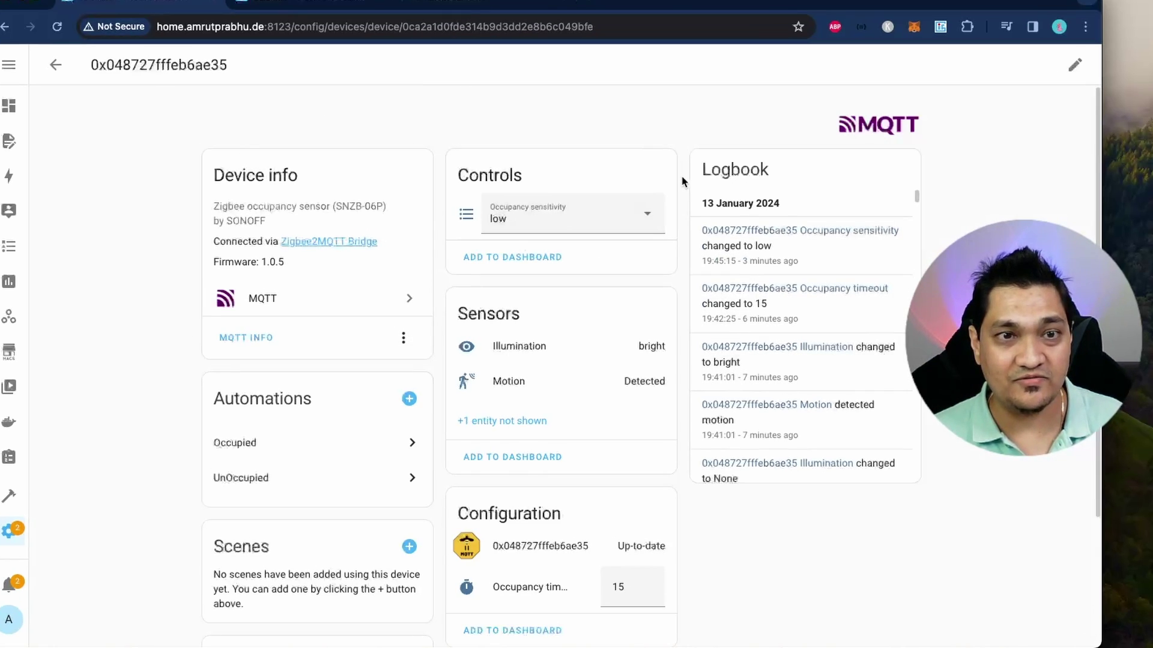
scroll(682, 180, down, 1)
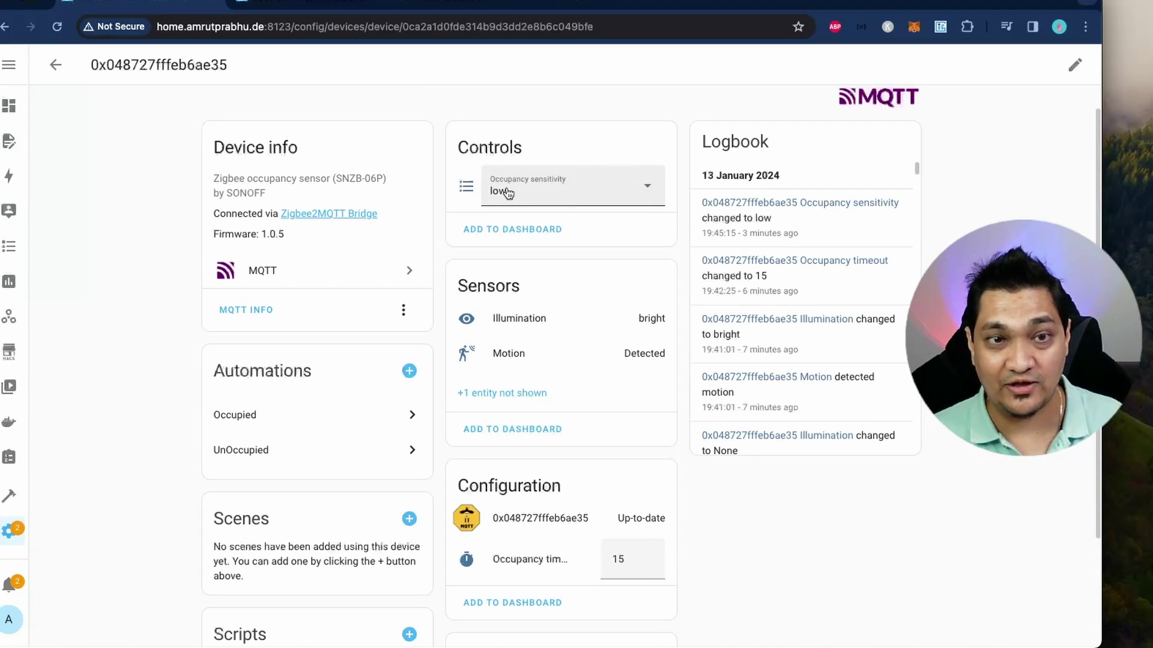
click(578, 200)
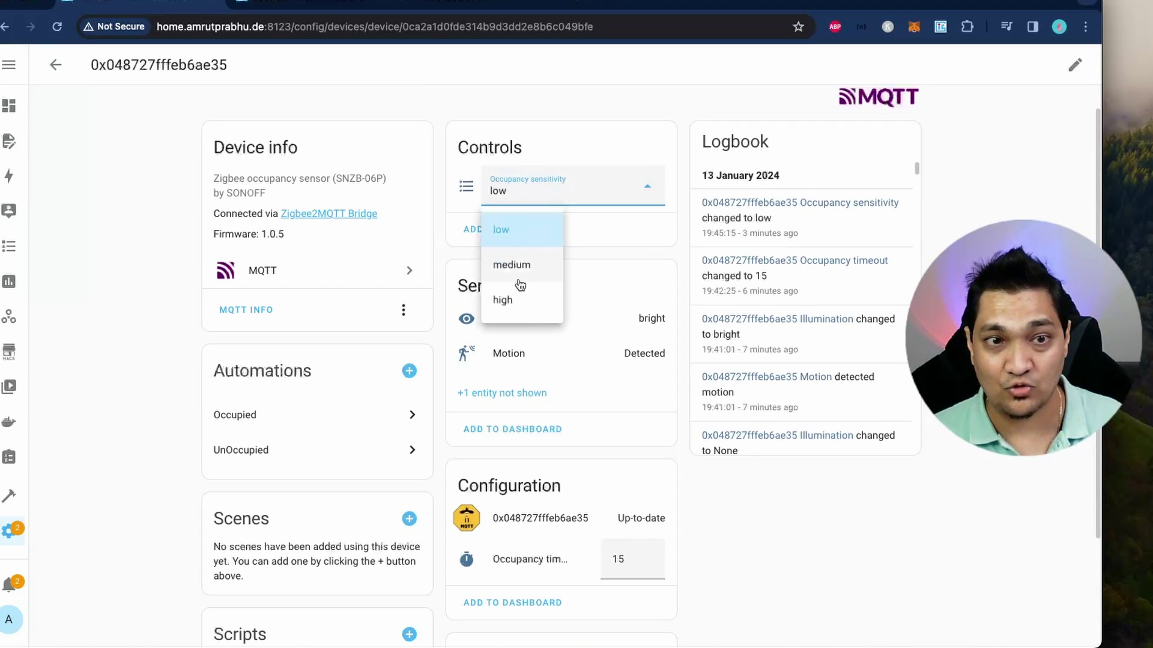
click(950, 505)
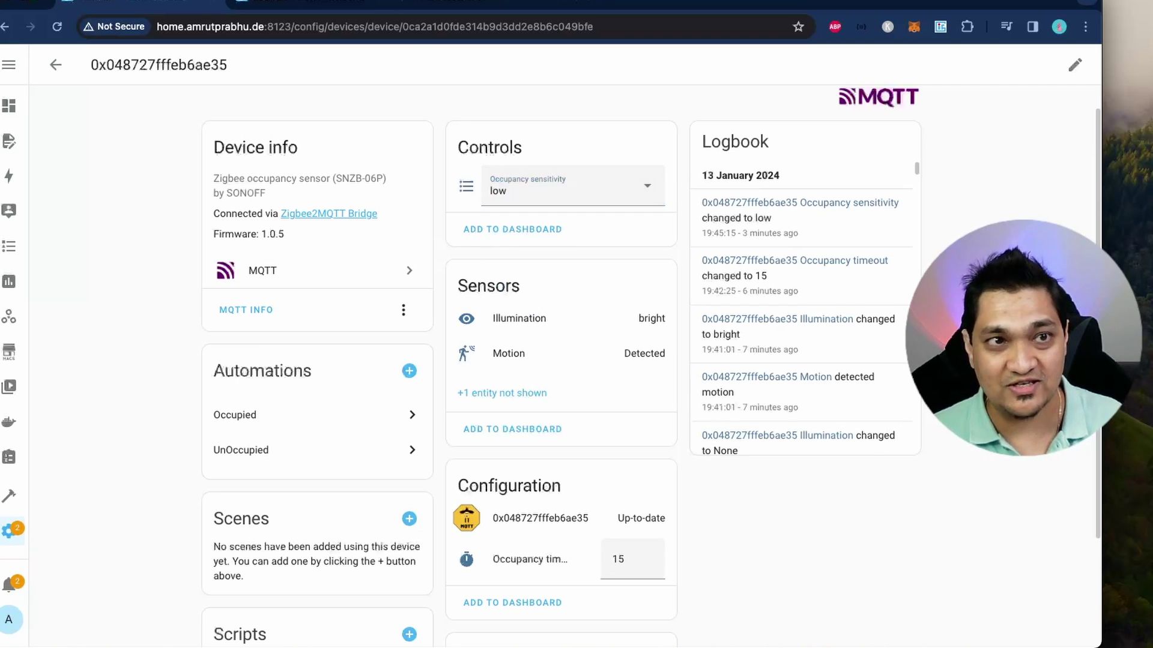
click(424, 3)
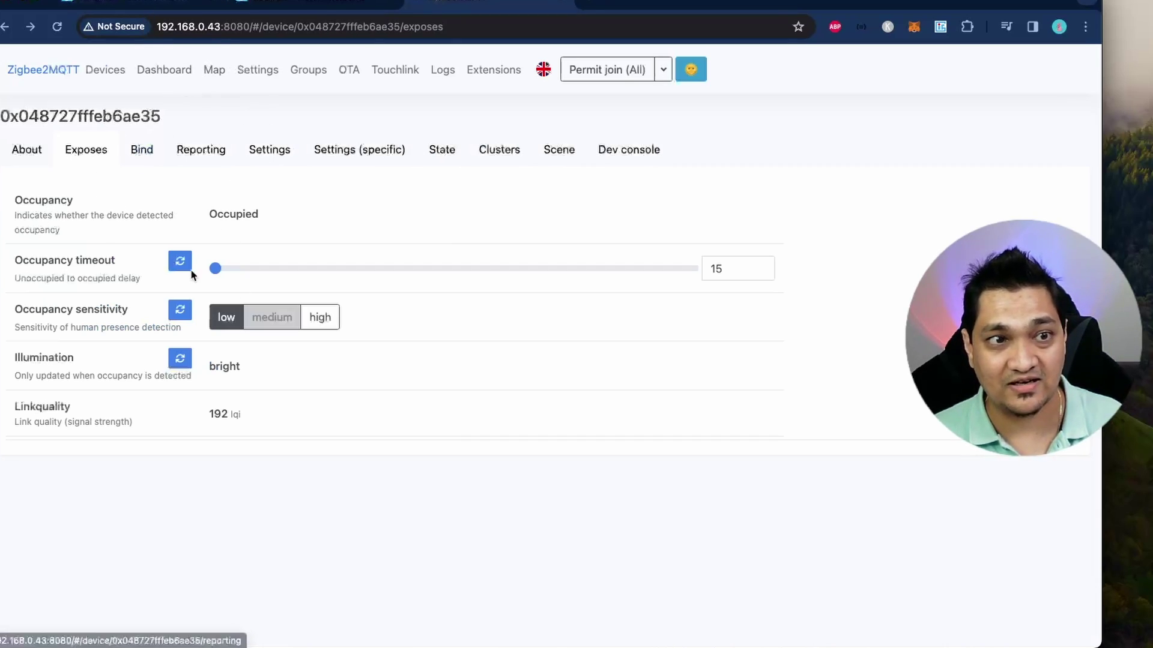
click(168, 7)
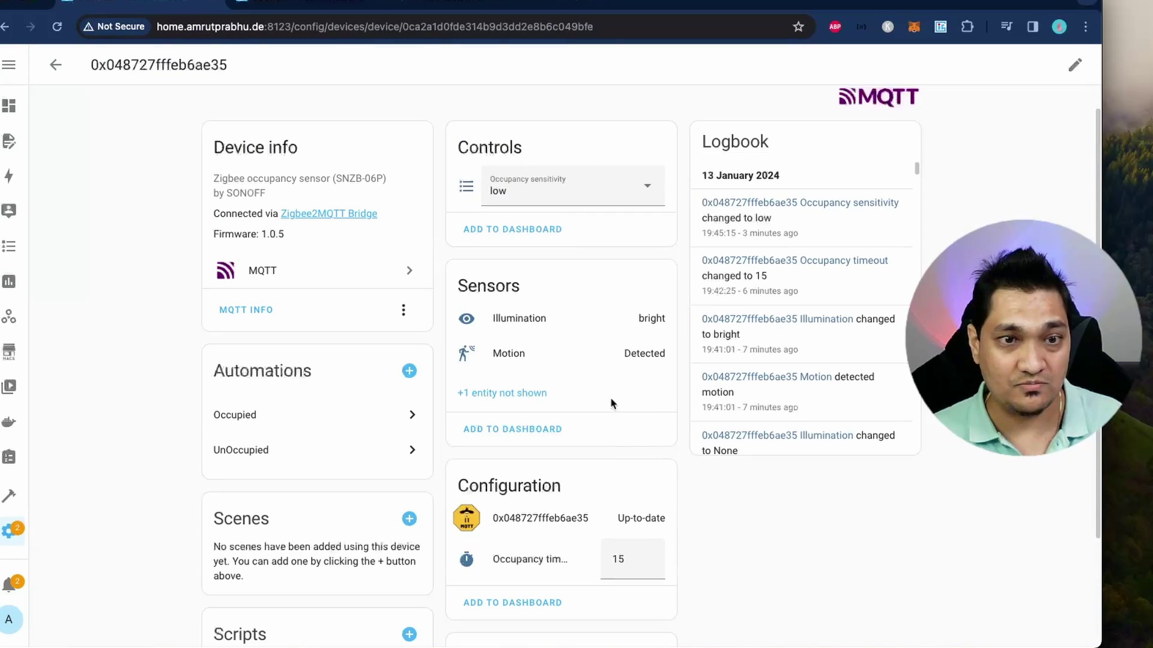
scroll(618, 388, down, 3)
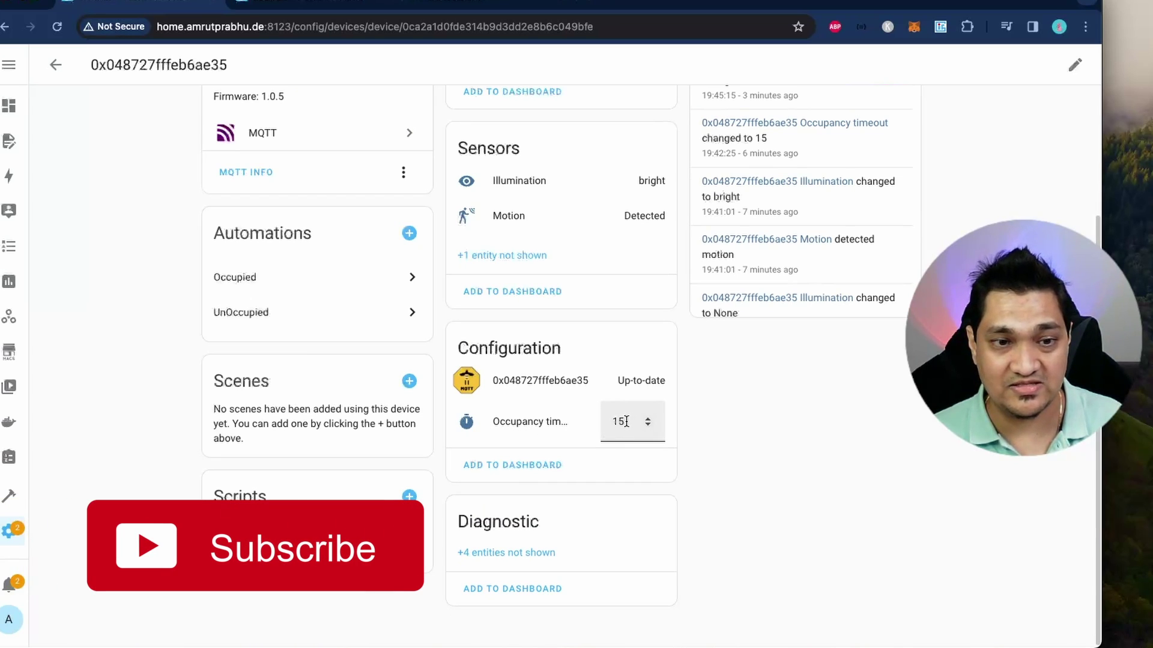
scroll(625, 421, up, 2)
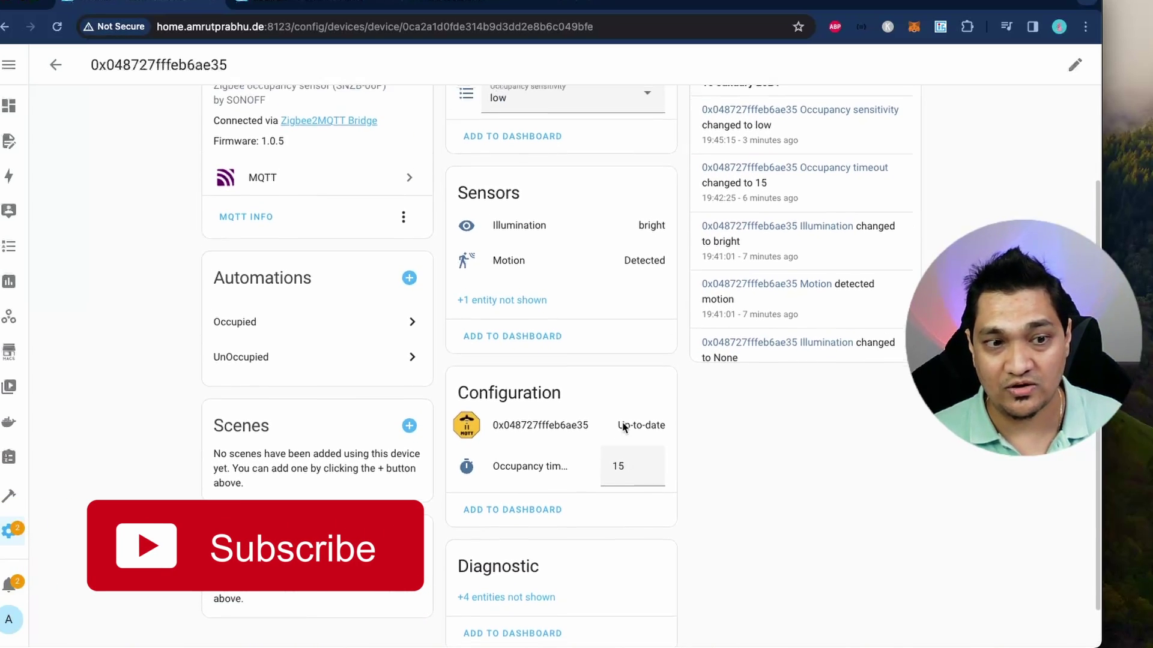
scroll(622, 427, up, 3)
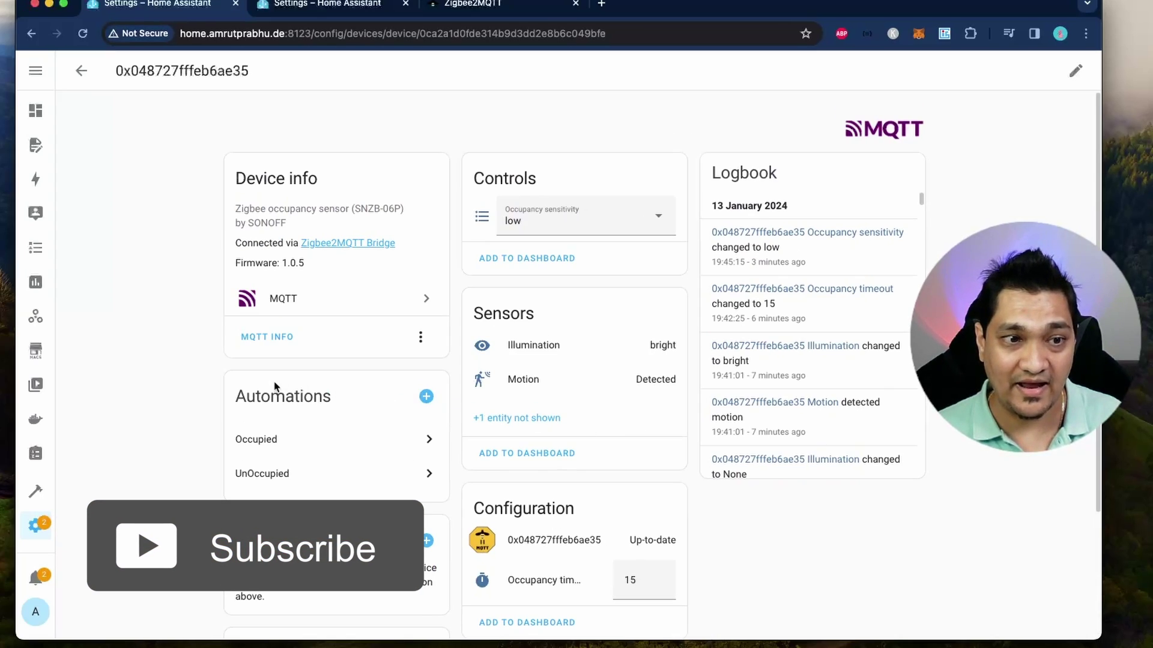
Step: Inspect the Occupied automation: motion started trigger and Turn on Matter Plug action
click(394, 447)
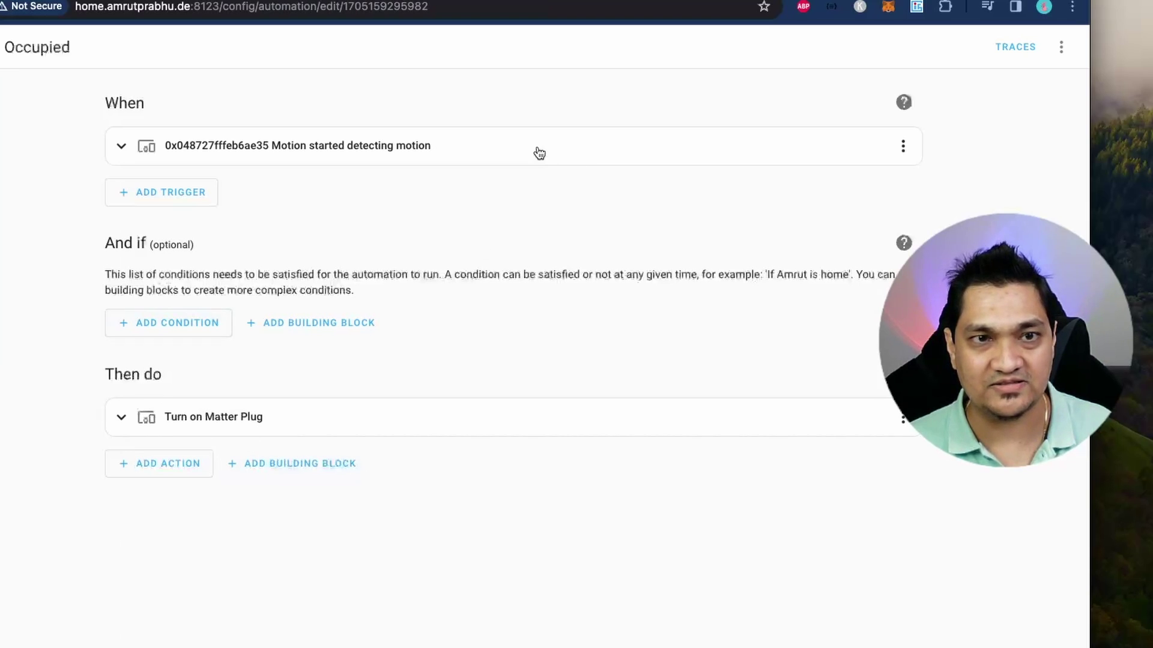
click(535, 151)
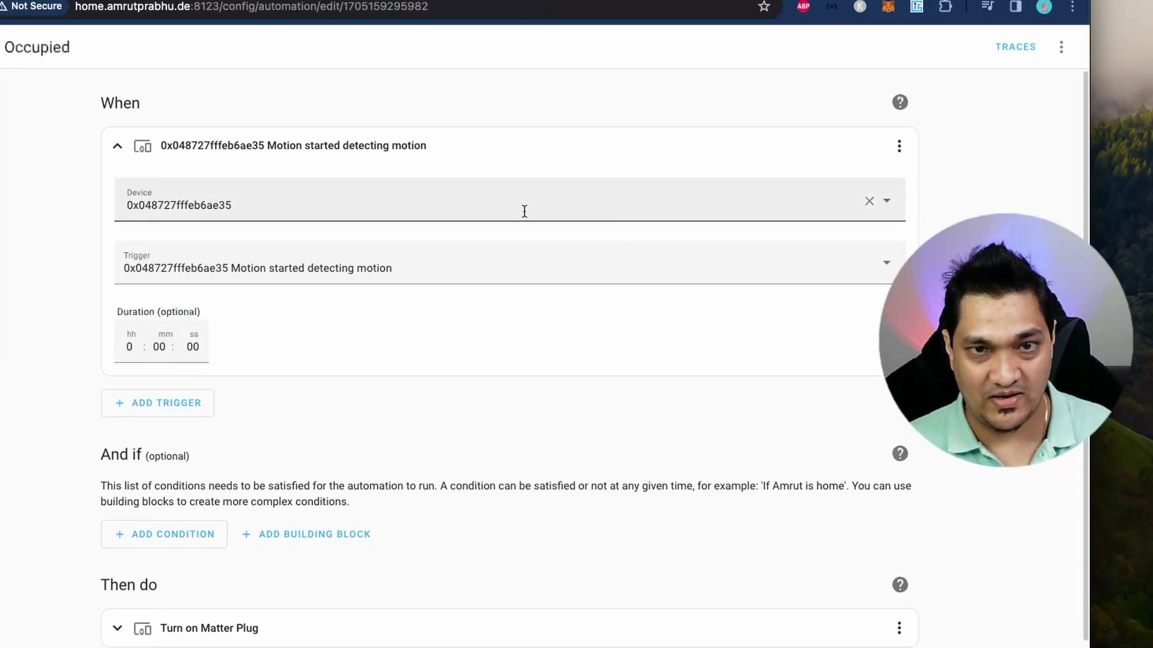
click(558, 275)
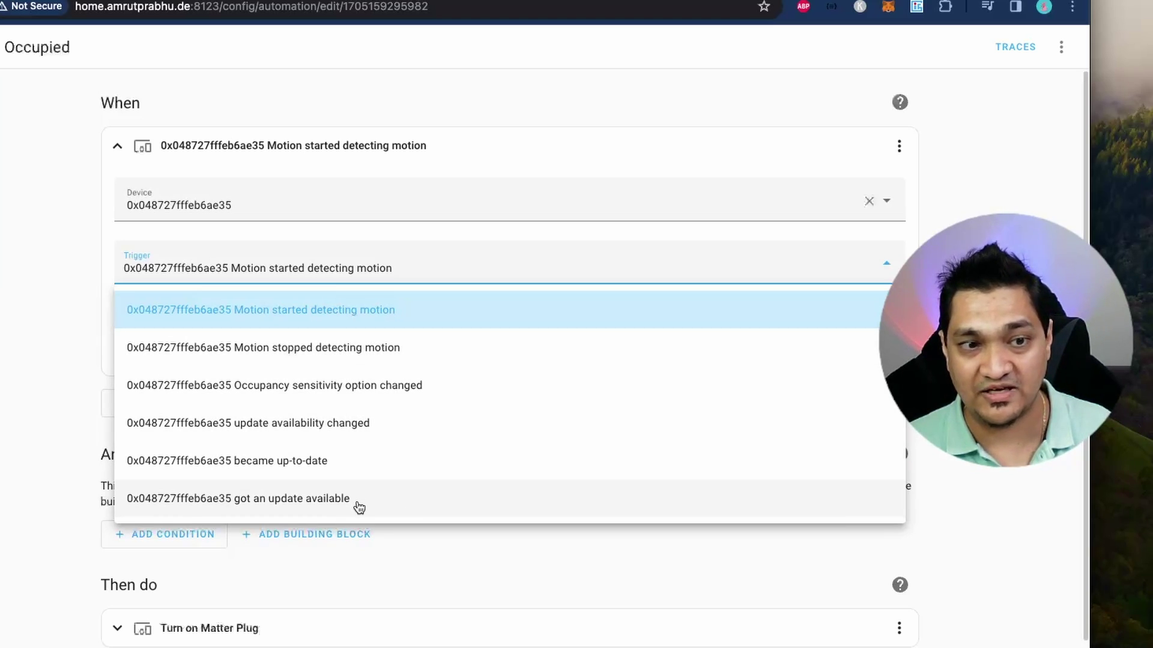
click(346, 309)
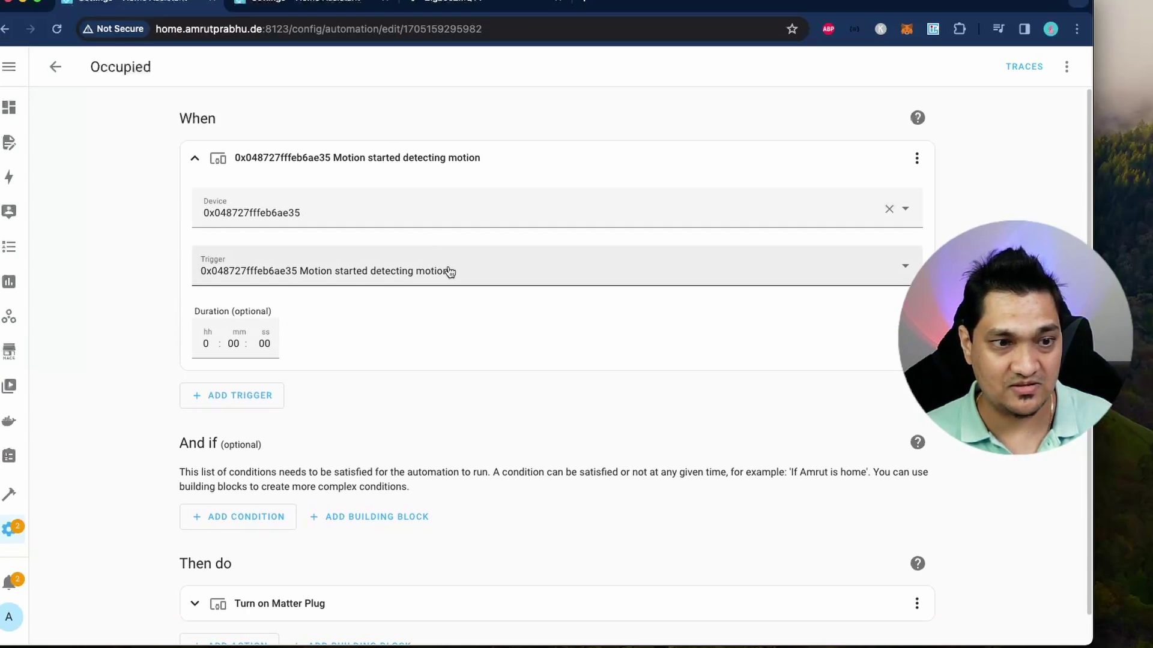
scroll(448, 274, down, 1)
click(322, 575)
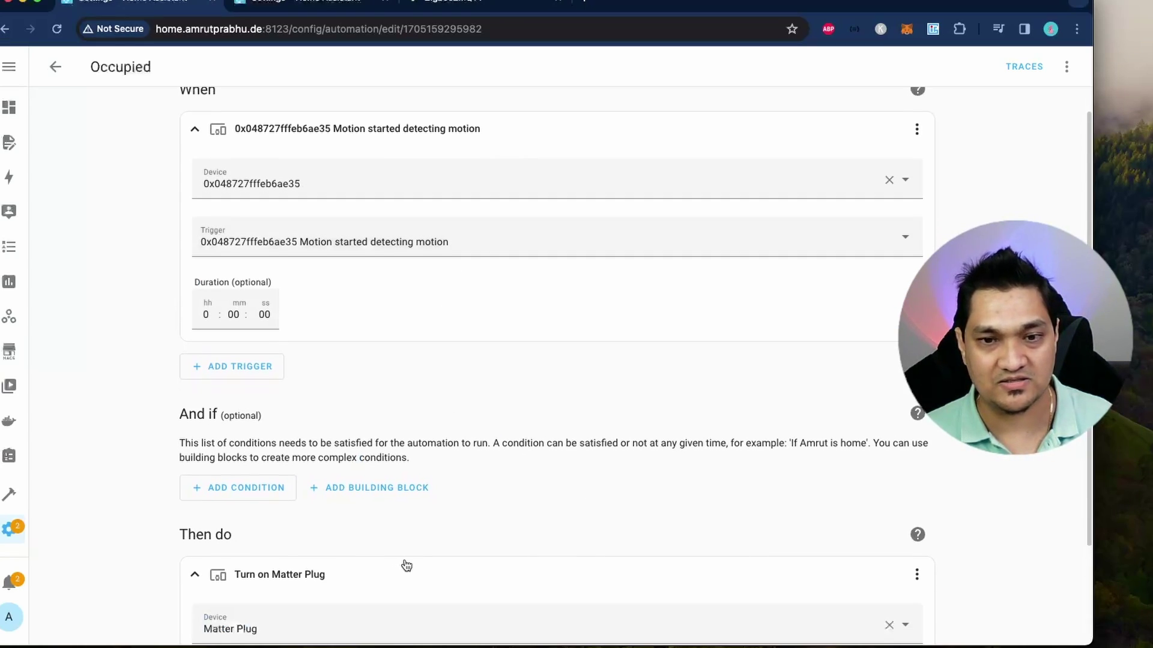
scroll(262, 278, up, 1)
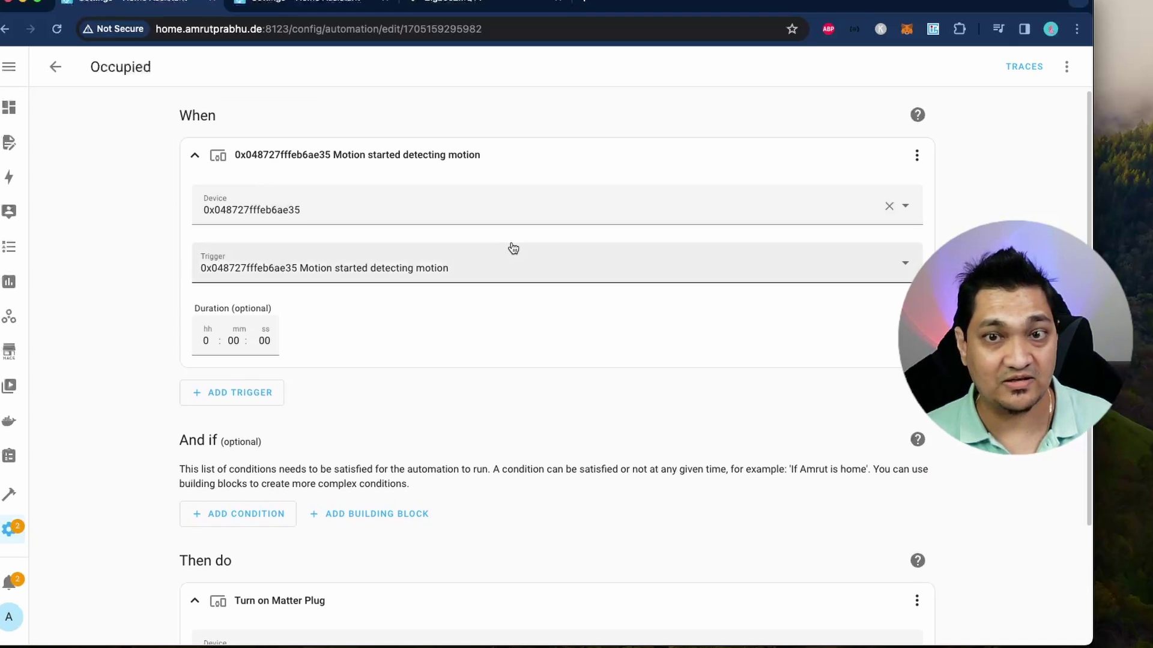
scroll(513, 248, down, 5)
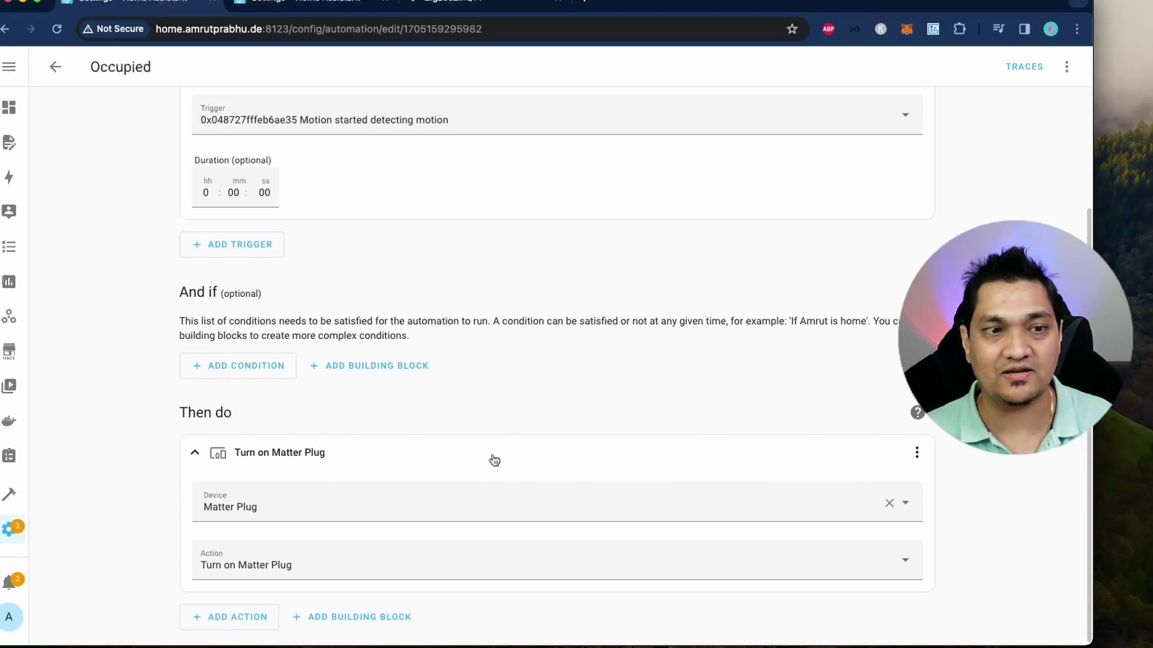
scroll(530, 449, up, 5)
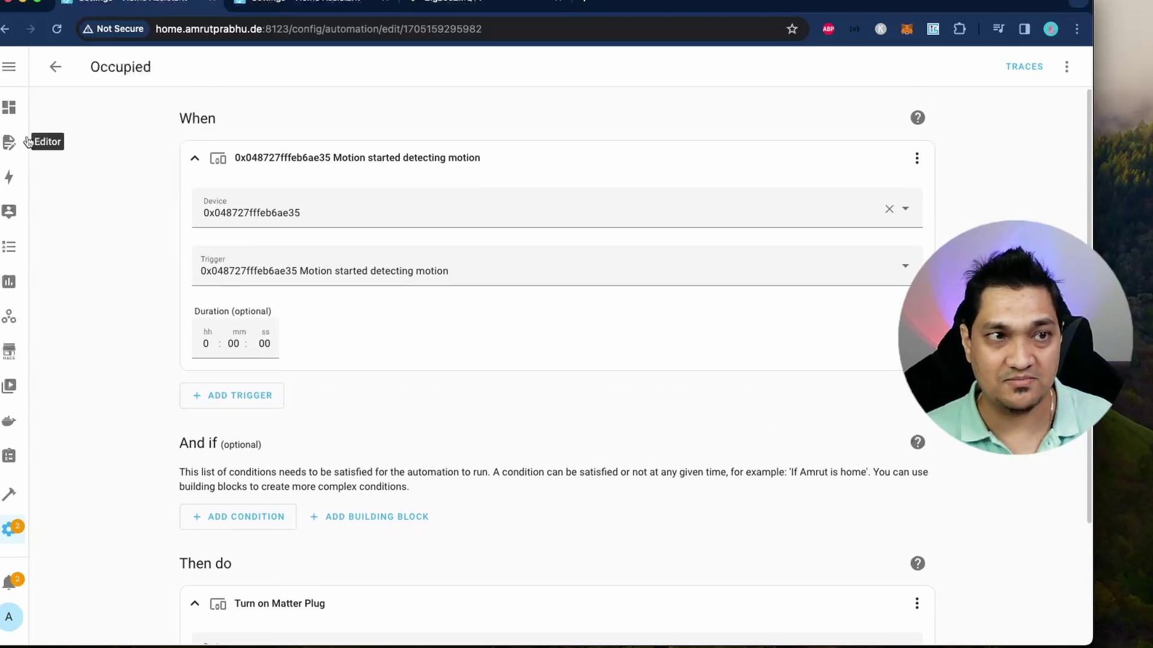
click(55, 68)
Step: Inspect the UnOccupied automation's motion stopped trigger and Turn off Matter Plug action
click(306, 472)
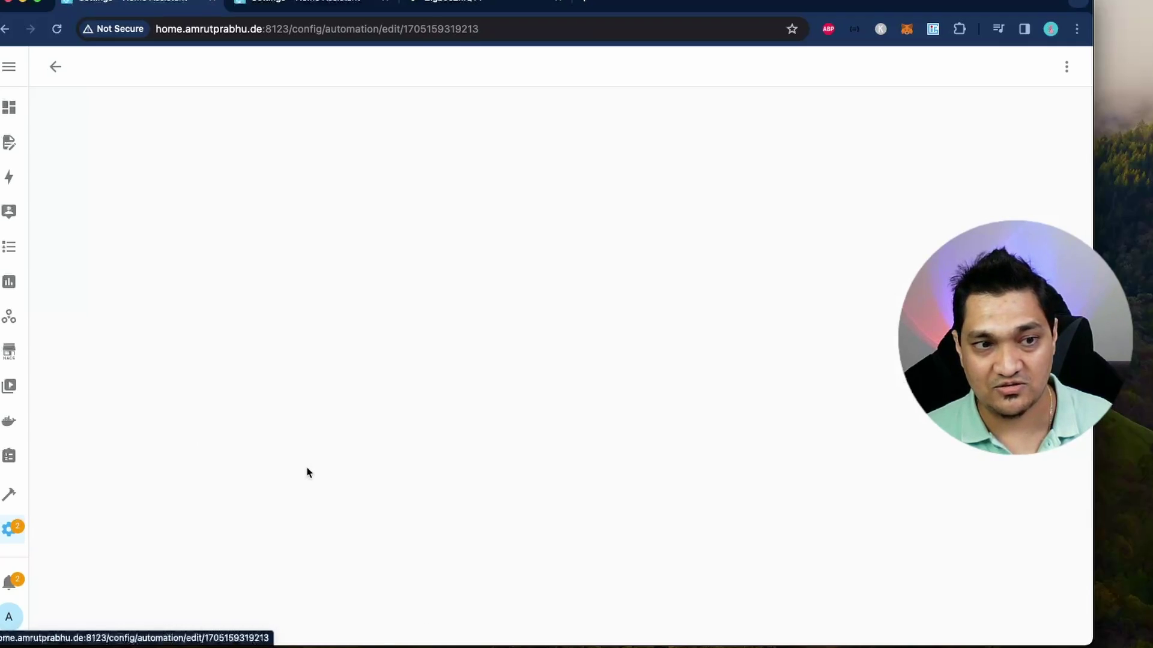
click(546, 170)
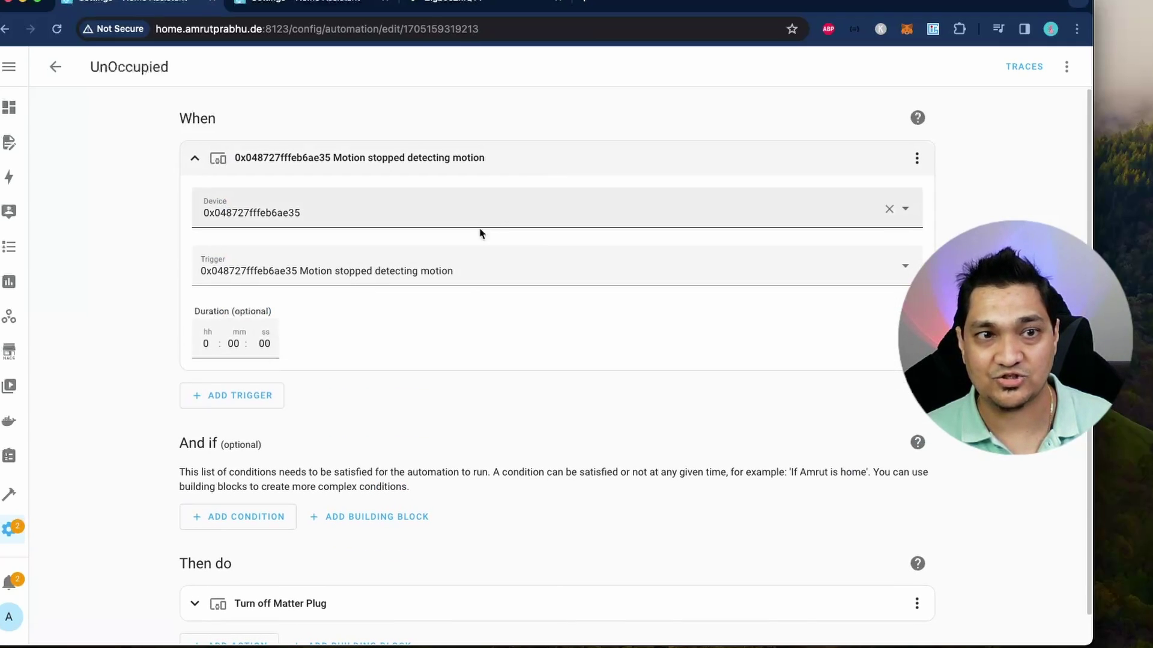
scroll(398, 502, down, 1)
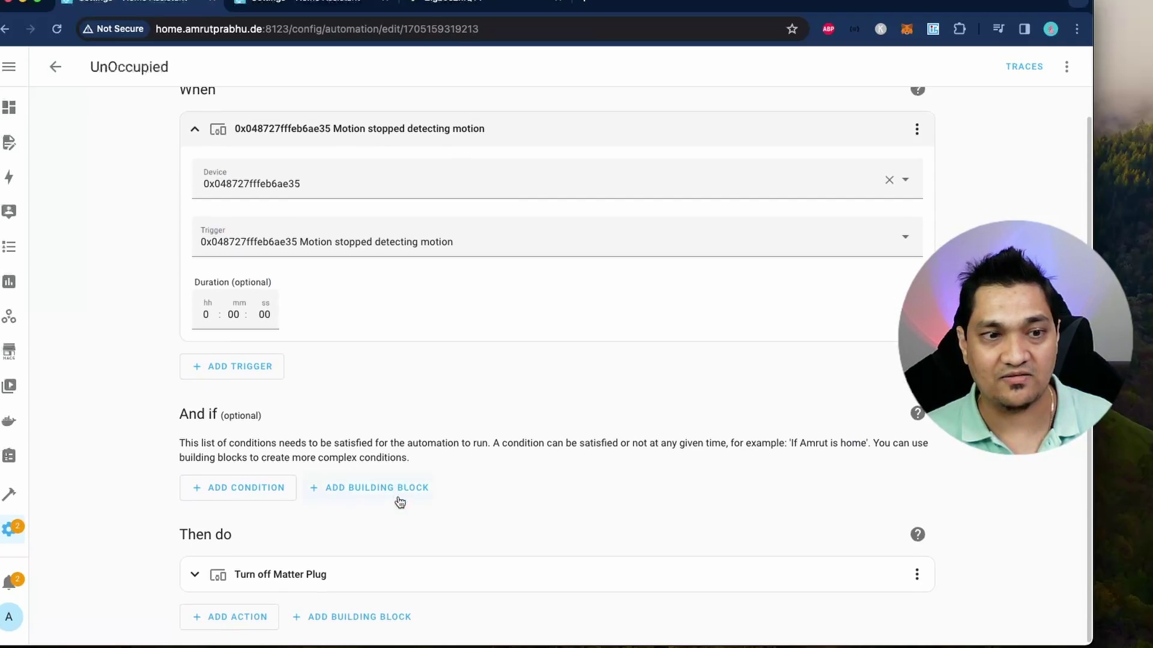
click(437, 579)
scroll(224, 550, down, 4)
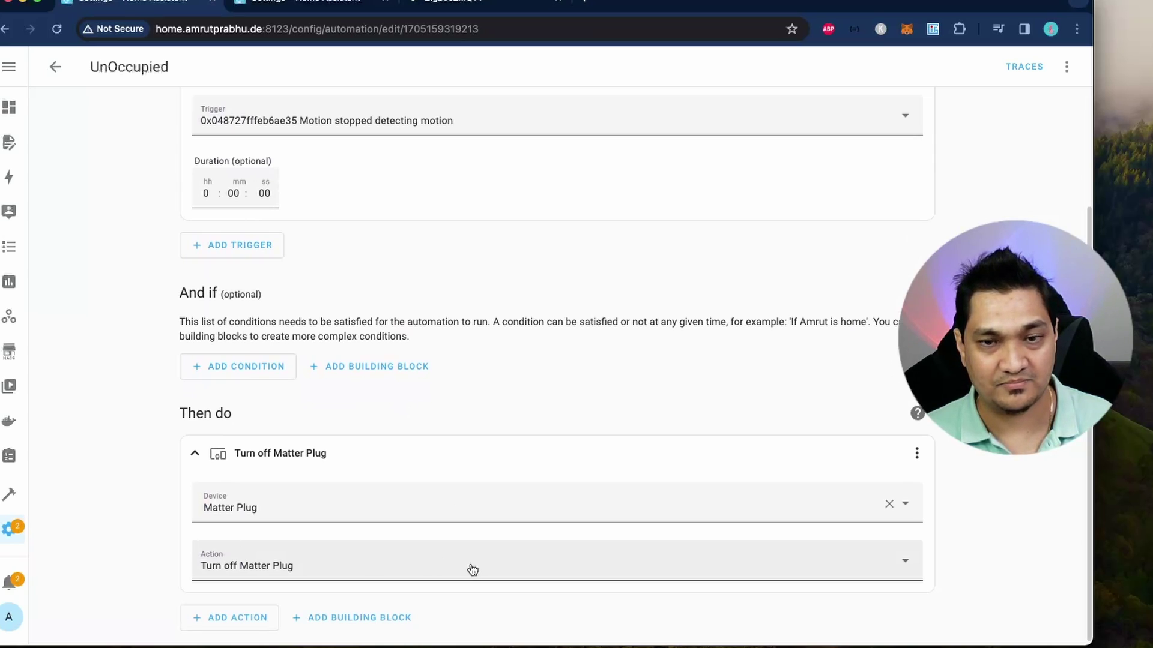
scroll(210, 296, up, 3)
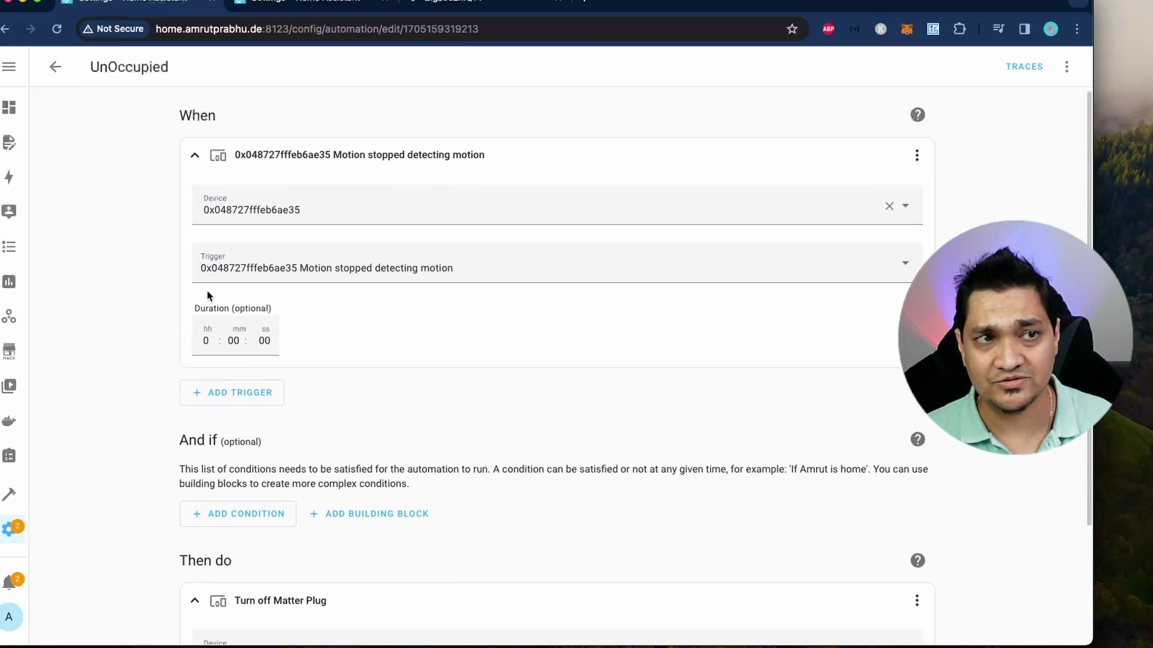
click(65, 74)
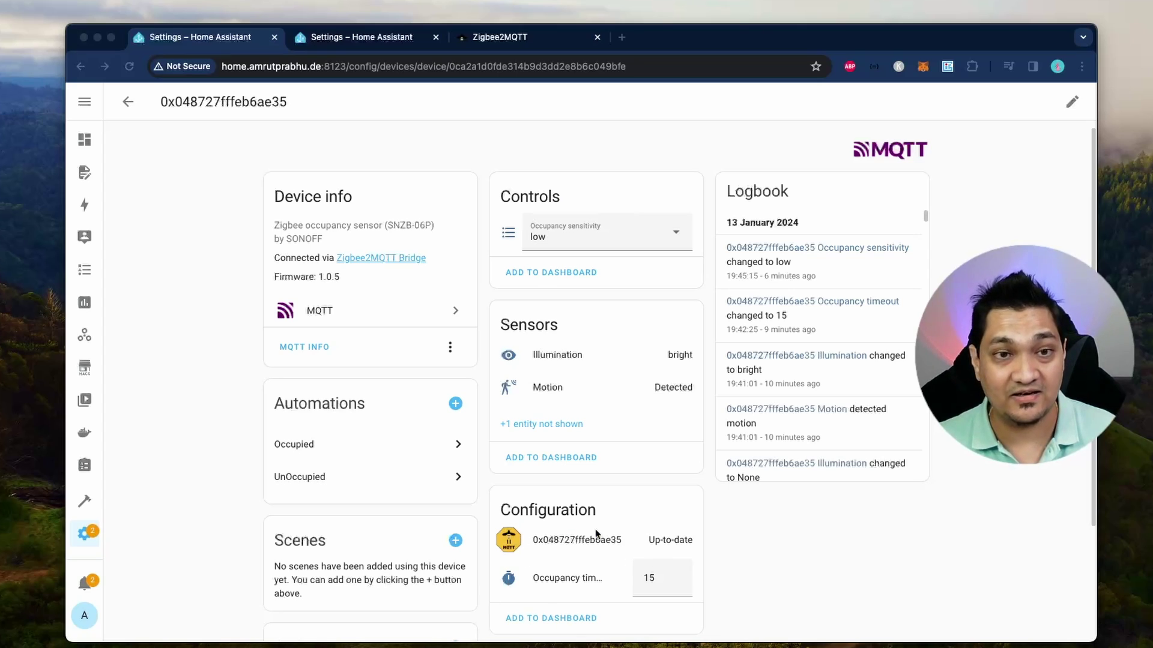
Step: Open Zigbee2MQTT's OTA list showing the SNZB-06P at firmware 1.0.5 and TRVZB at 1.1.1
click(555, 41)
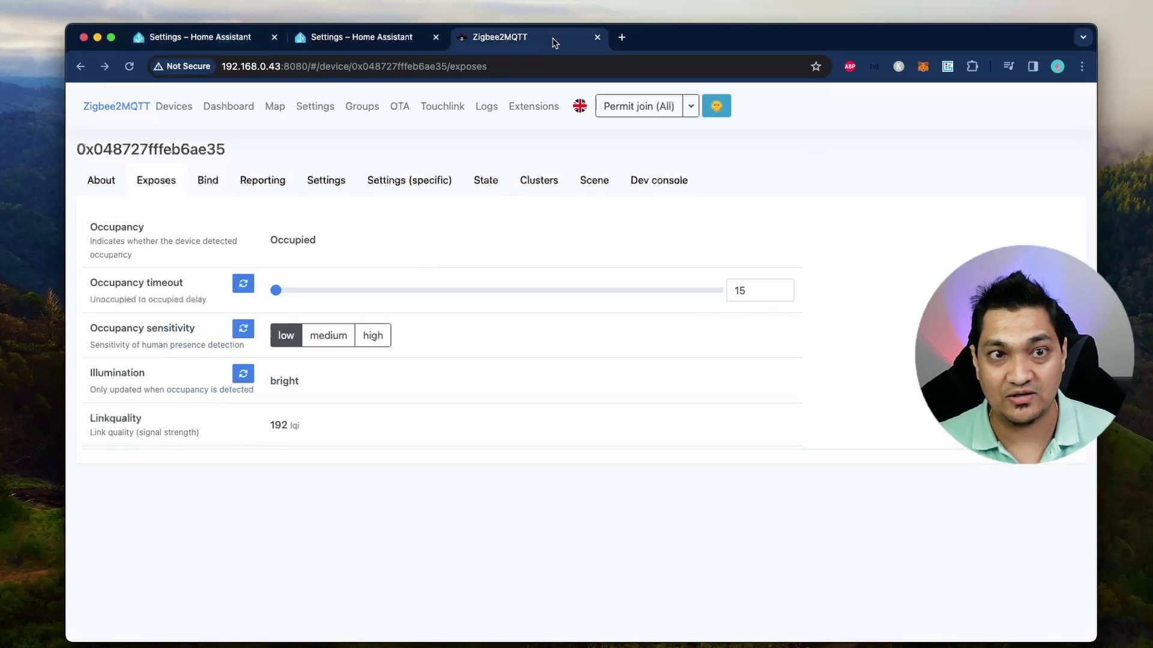
click(400, 107)
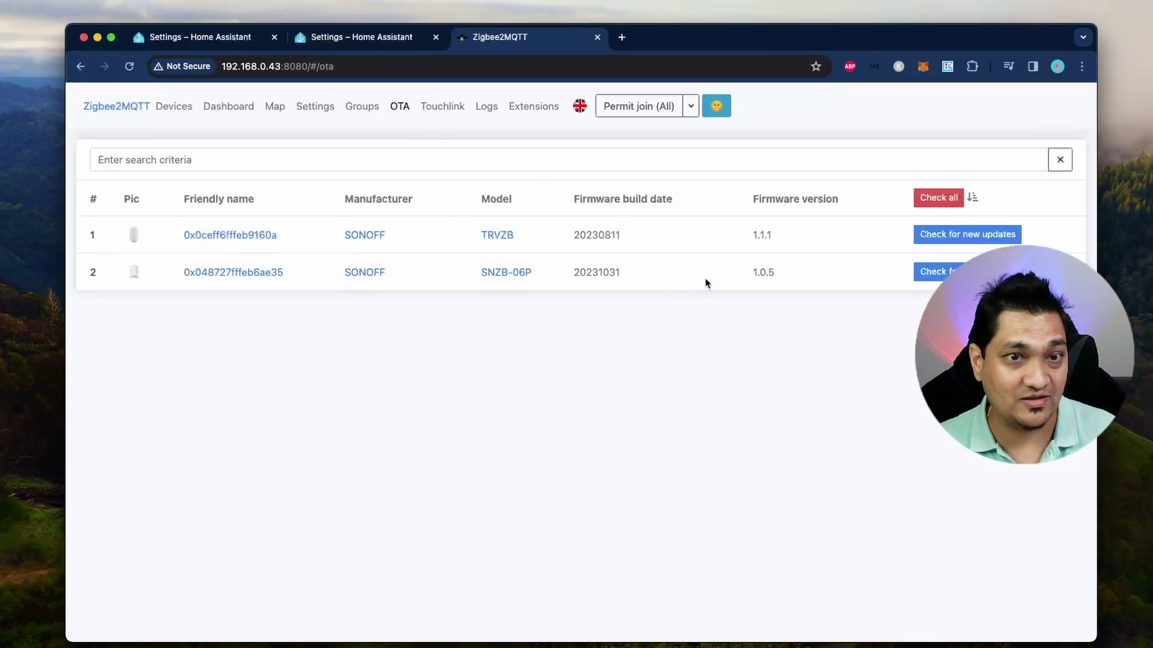